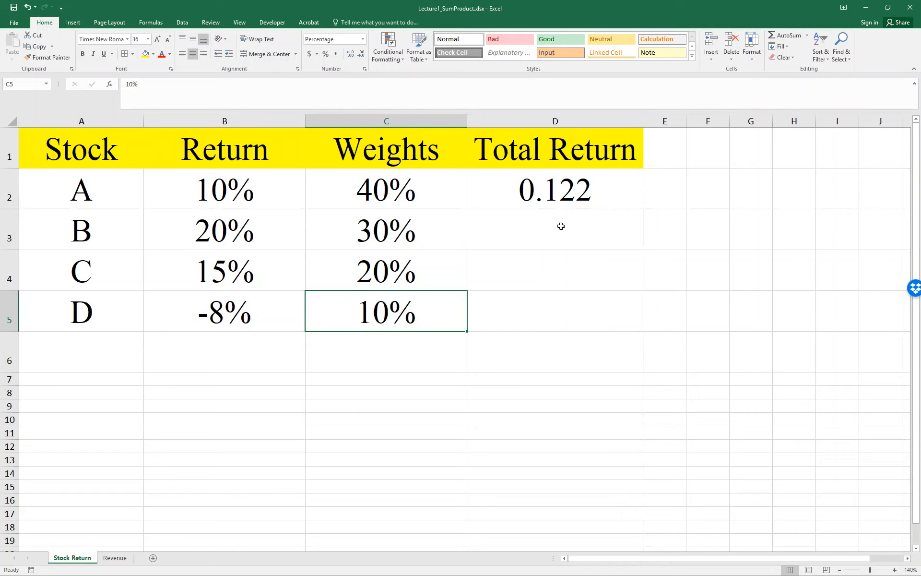
Step: Replace the contents of D2 with a SUMPRODUCT formula multiplying the returns B2:B5 by the weights C2:C5
left_click(574, 201)
key("Delete")
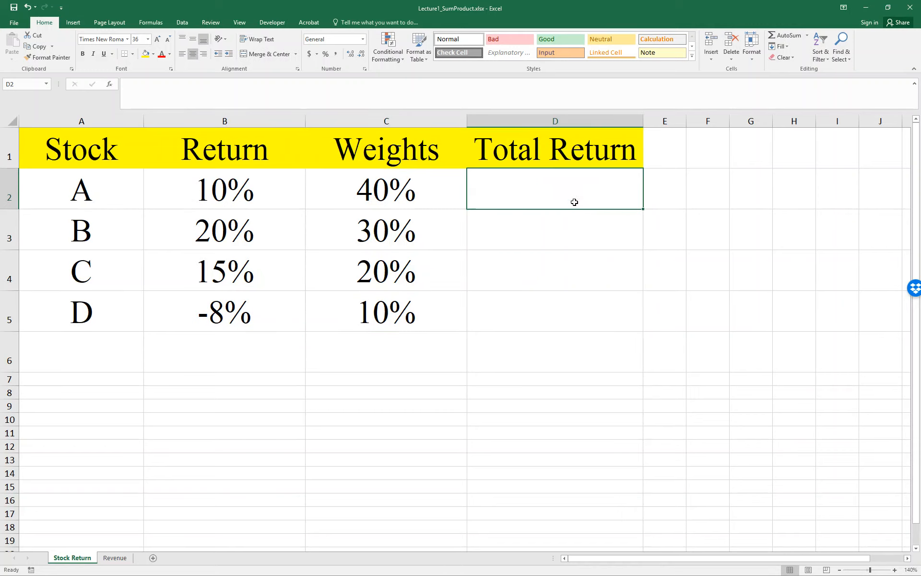
type("=Sum")
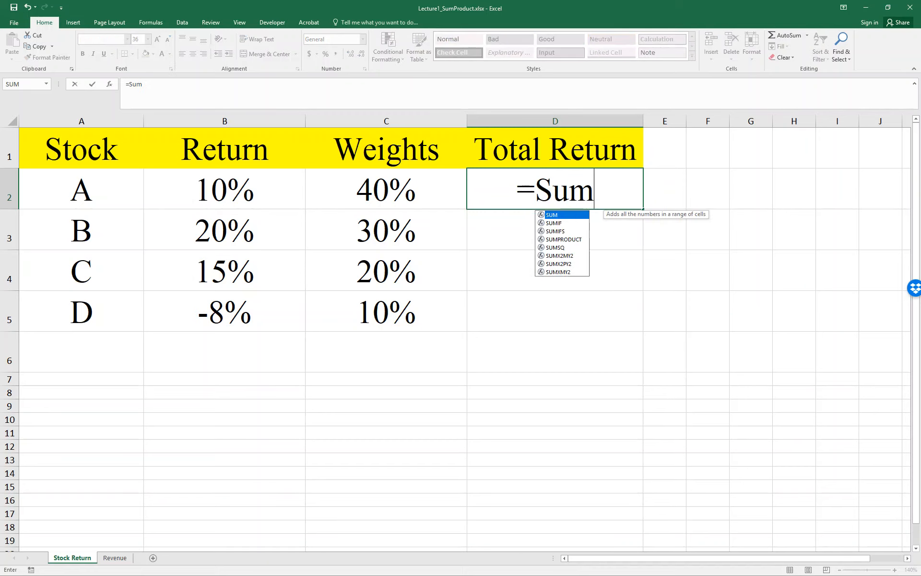
key("Down")
key("Down")
key("Down")
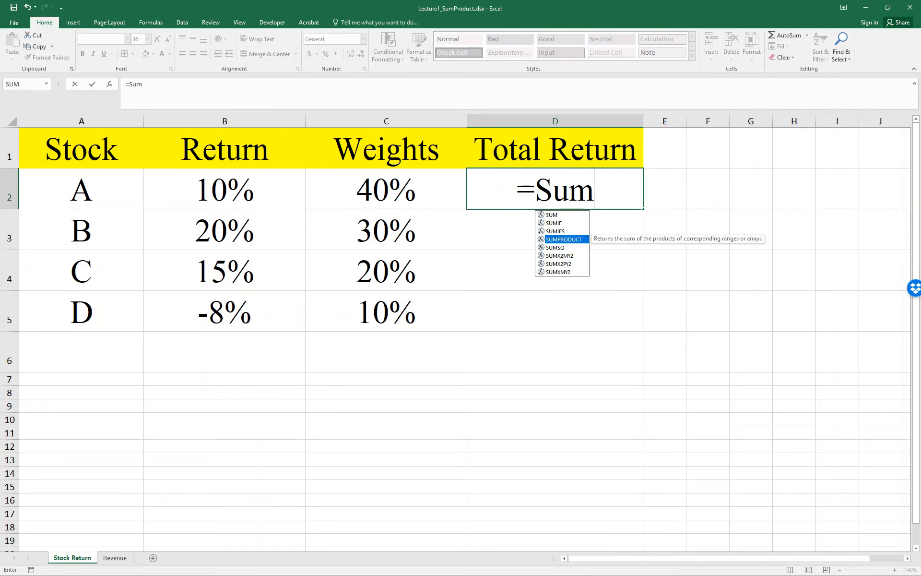
key("Tab")
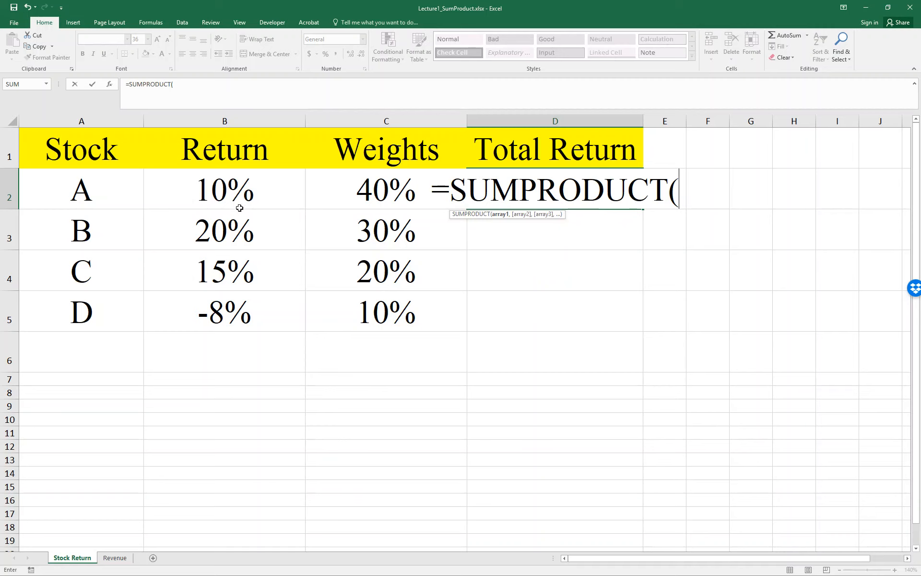
left_click_drag(238, 191, 243, 307)
type(",")
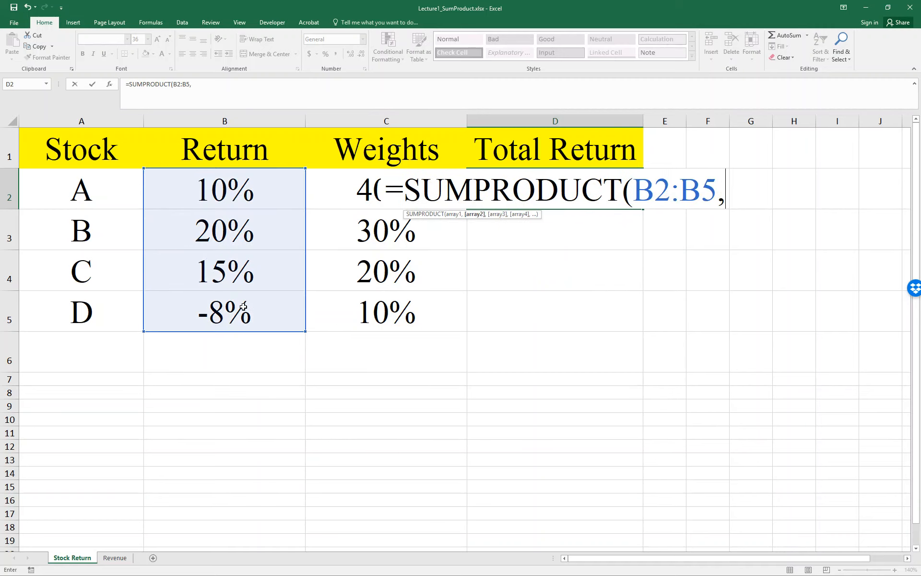
left_click_drag(357, 189, 356, 307)
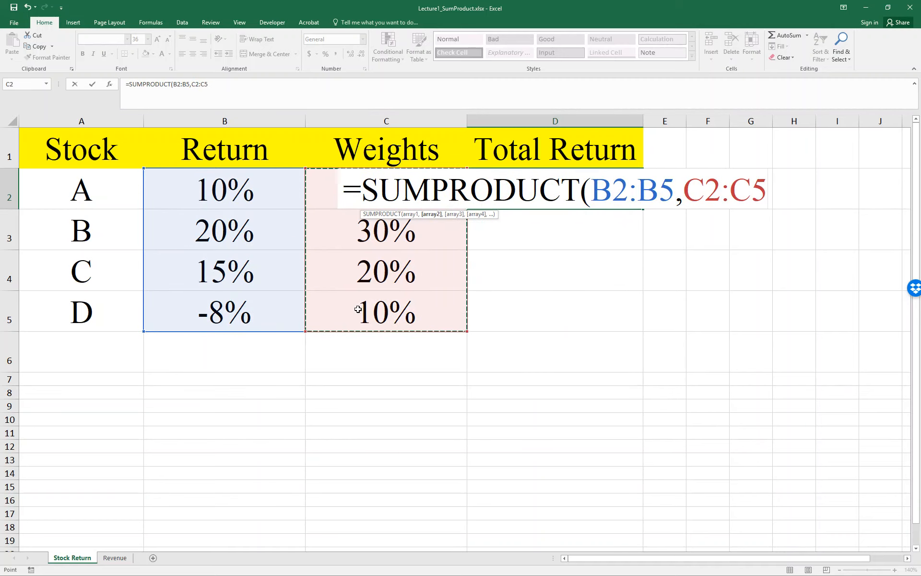
type(")")
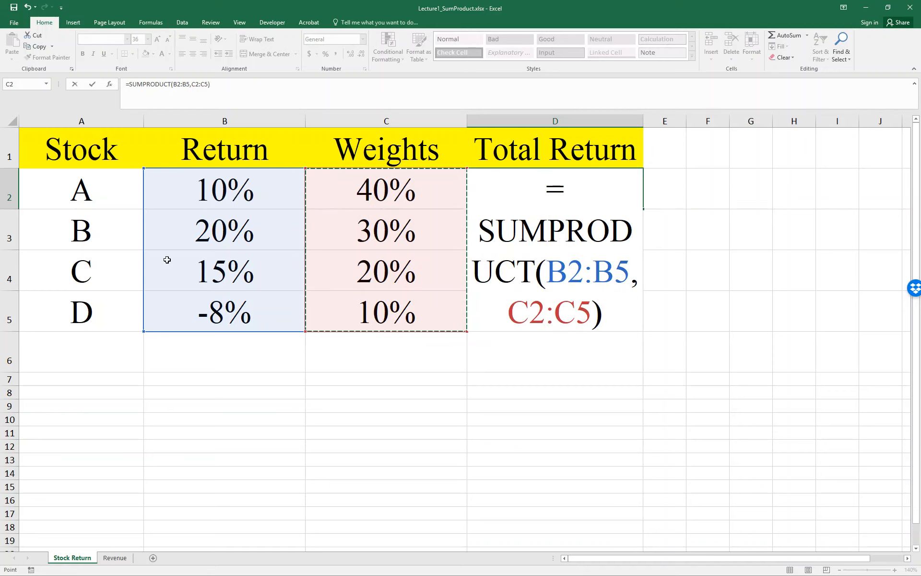
key("Return")
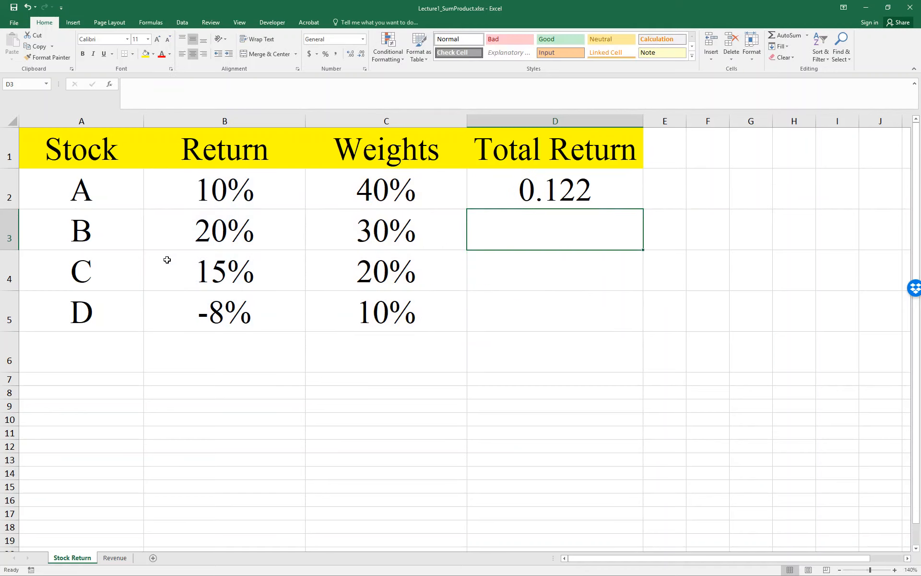
Step: Enter the formula =B2*C2 in E2 to multiply stock A's return by its weight
key("Up")
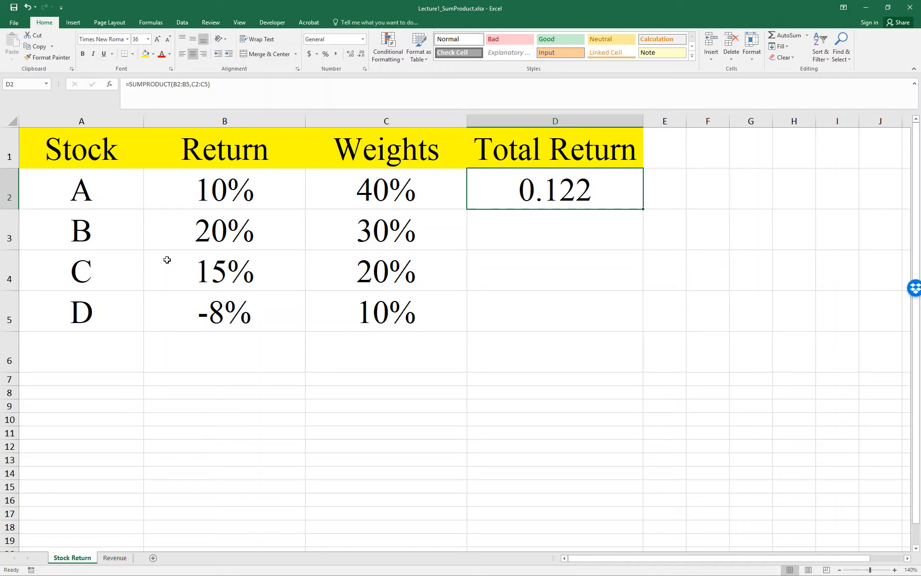
key("Right")
key("Up")
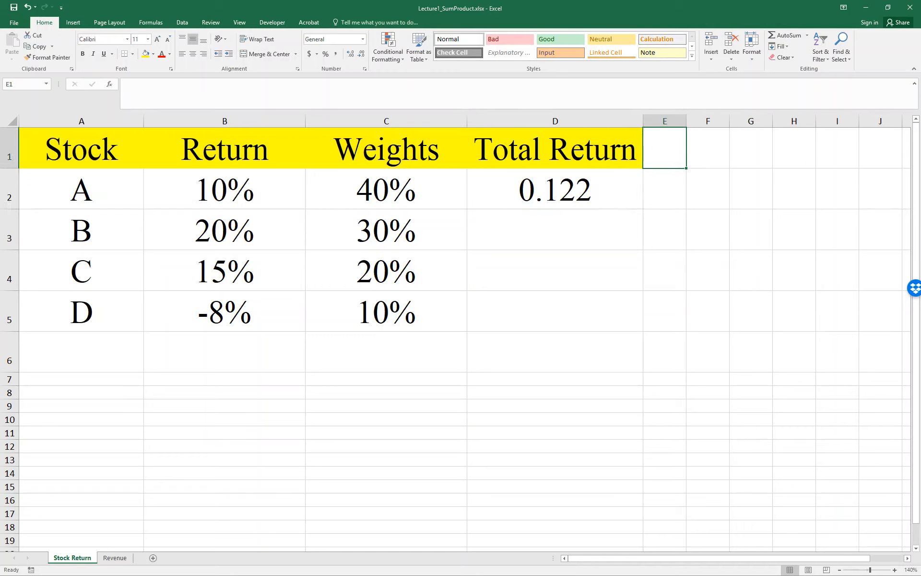
key("Down")
type("=")
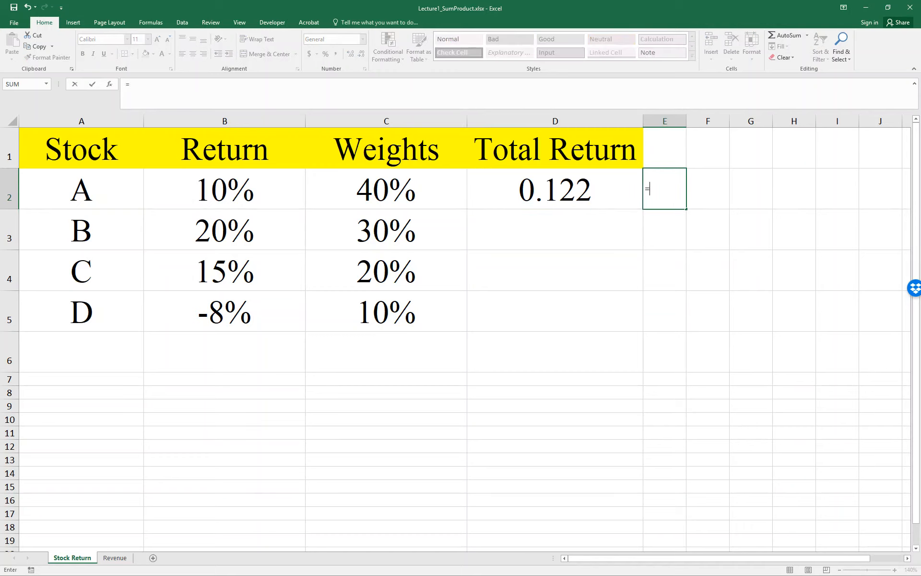
key("Left")
key("Left")
key("Left")
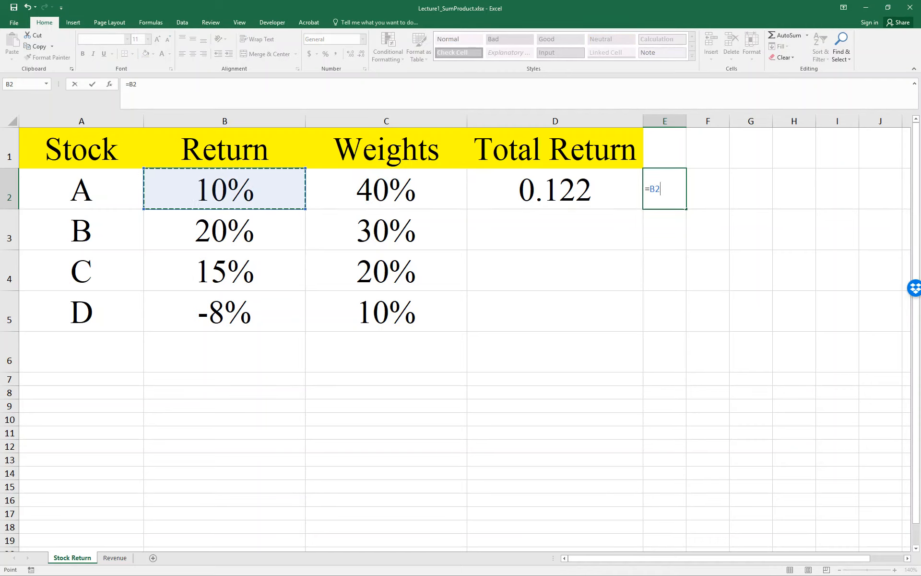
type("*")
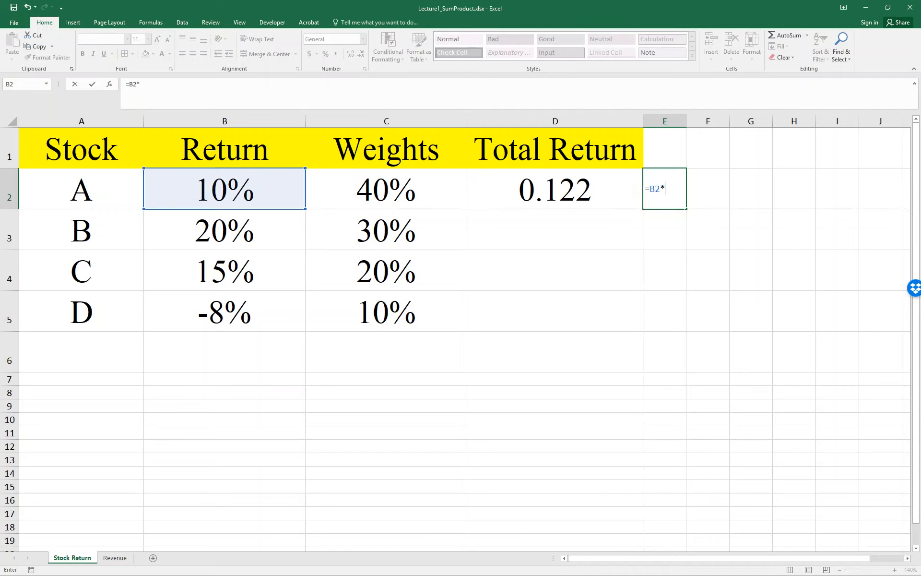
key("Left")
key("Left")
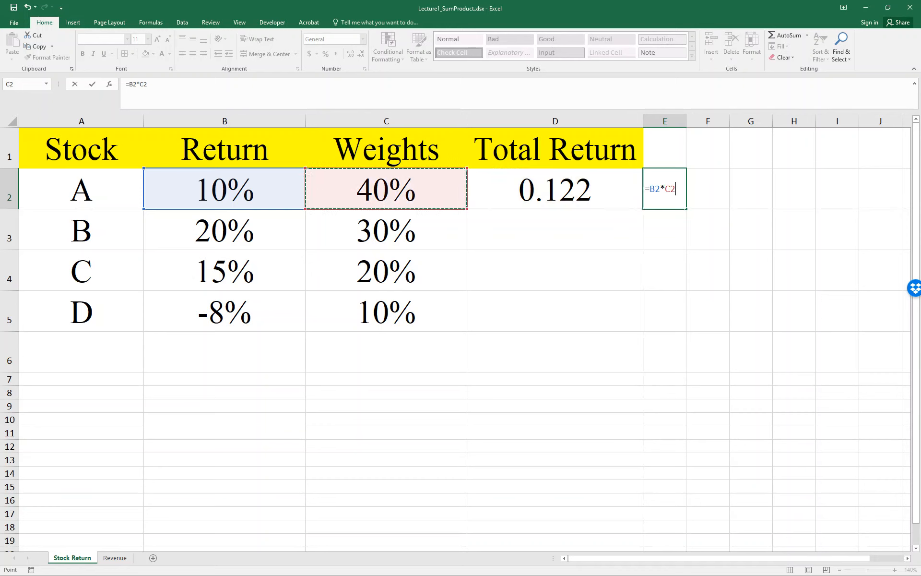
key("Return")
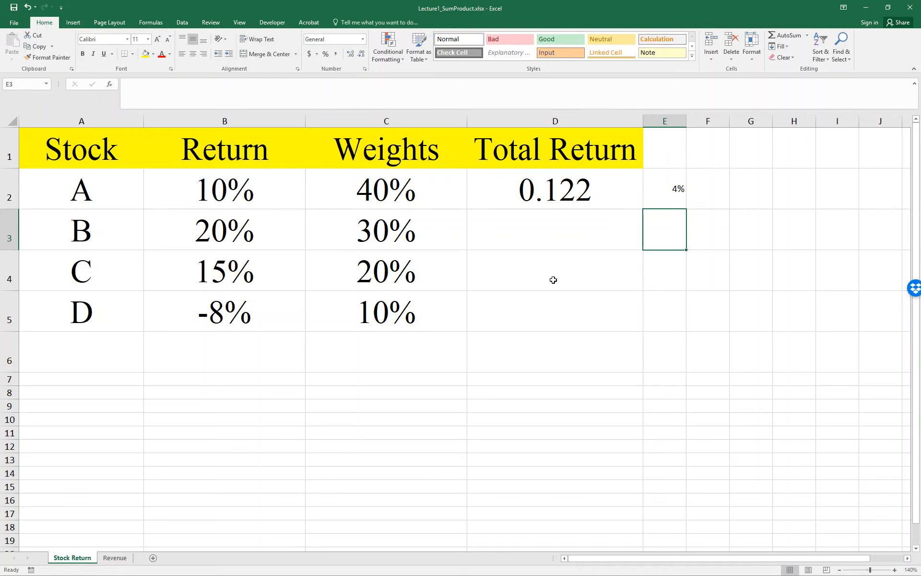
Step: Widen column E and set the font size of E2 to 36
left_click(568, 187)
left_click(705, 180)
left_click(670, 185)
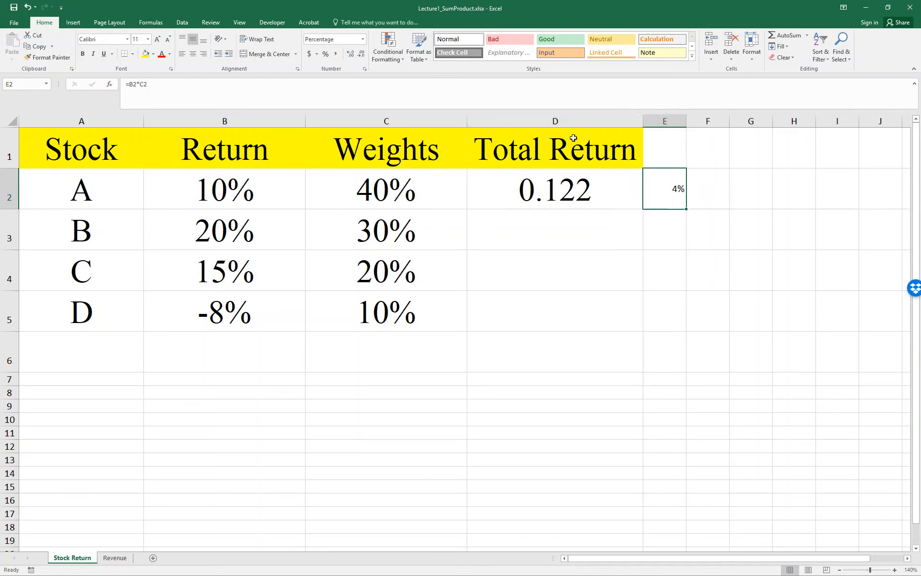
left_click(158, 39)
left_click(158, 39)
left_click(158, 39)
left_click(158, 39)
left_click(158, 39)
left_click(158, 39)
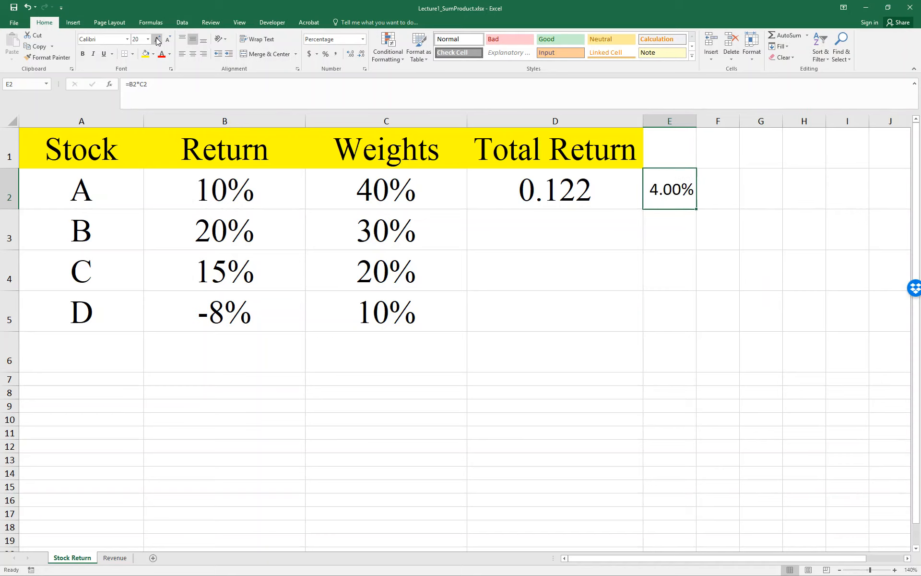
left_click(158, 40)
left_click_drag(686, 124, 741, 144)
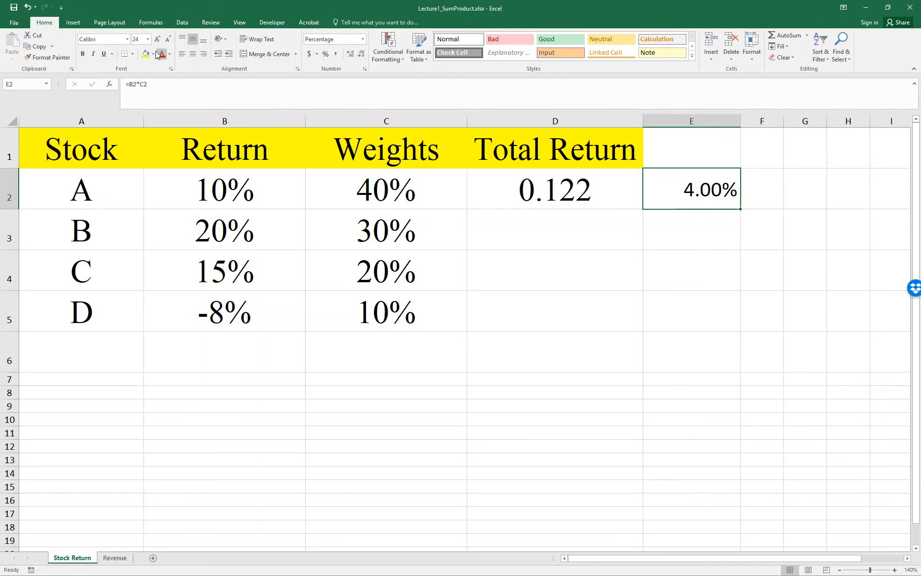
left_click(142, 40)
type("36")
key("Return")
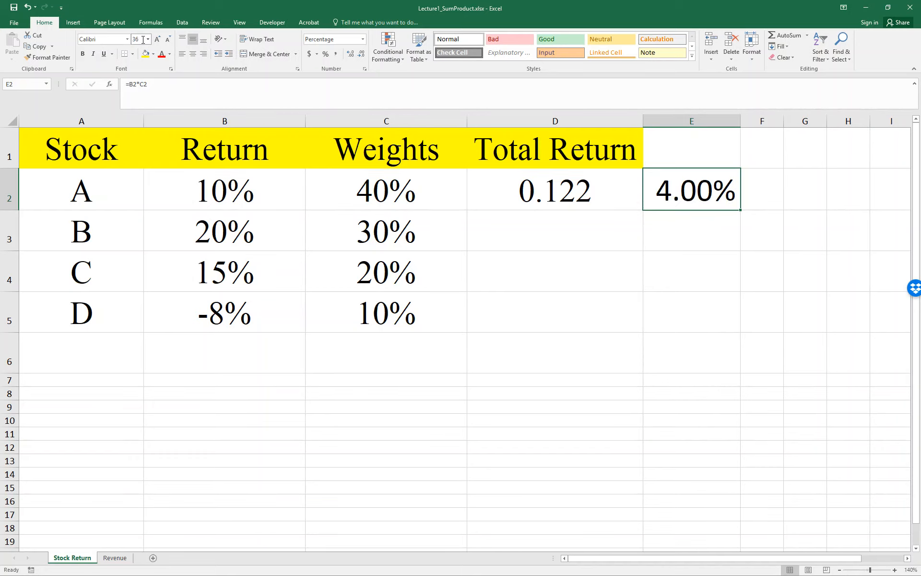
Step: Fill the E2 formula down through E5 and fit column E's width to its contents
left_click_drag(741, 210, 733, 342)
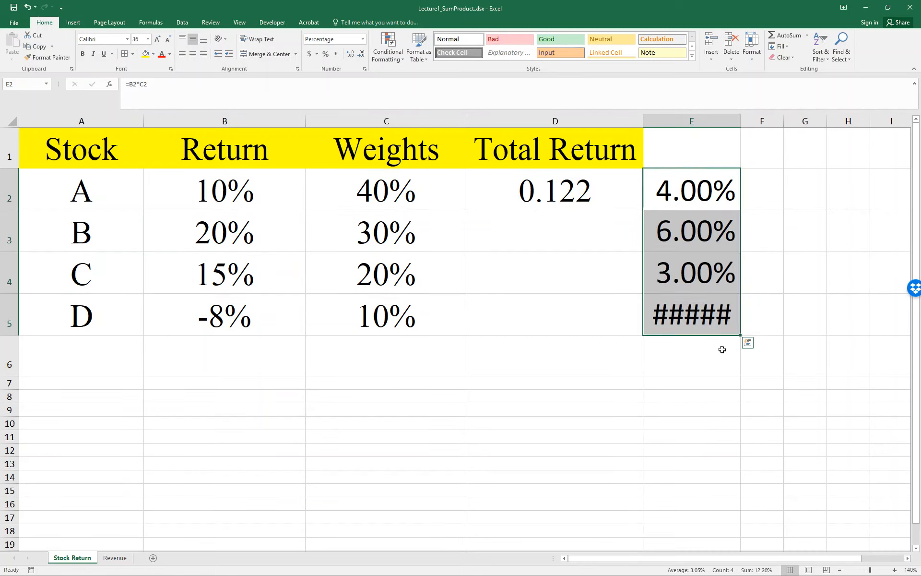
double_click(741, 120)
Step: Total the weighted returns in E6 with a SUM formula over E2:E5
left_click(691, 351)
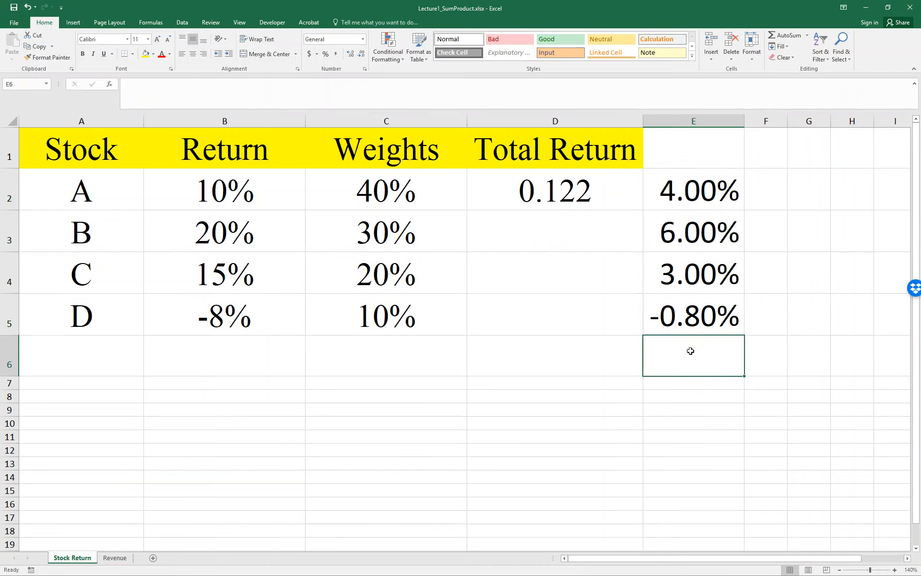
type("=sum(")
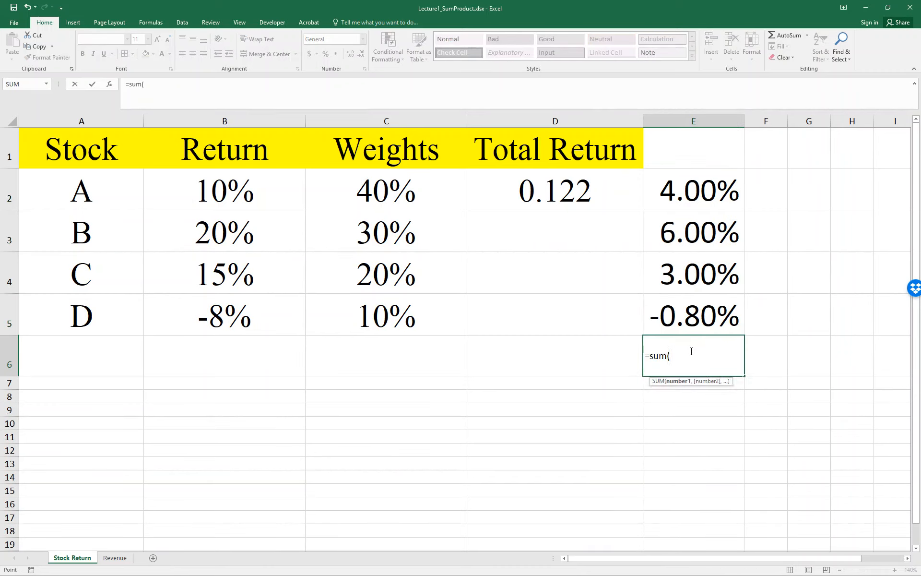
left_click_drag(694, 319, 739, 185)
key("Return")
Step: Increase the font size of the total in E6 to 26
left_click(690, 351)
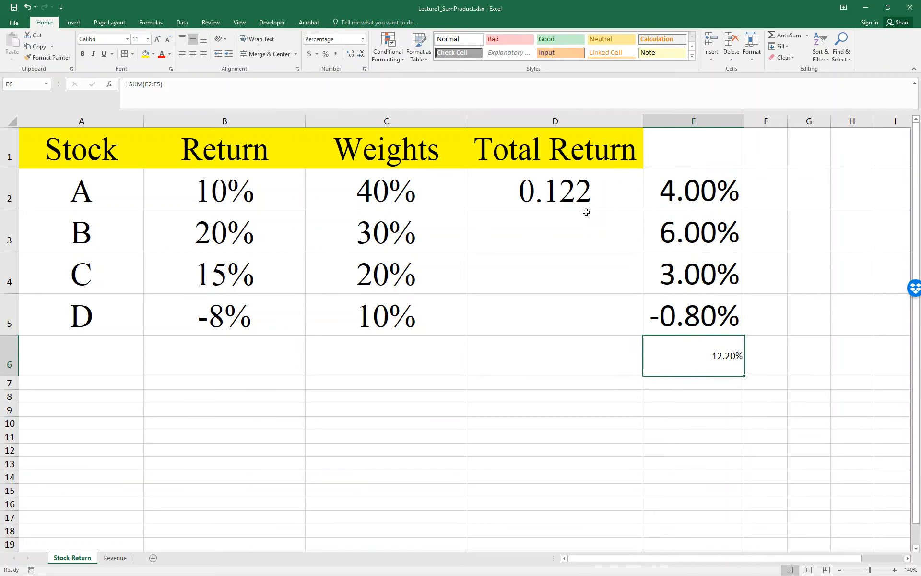
left_click(157, 39)
left_click(158, 39)
left_click(157, 39)
left_click(157, 38)
left_click(157, 39)
left_click(157, 39)
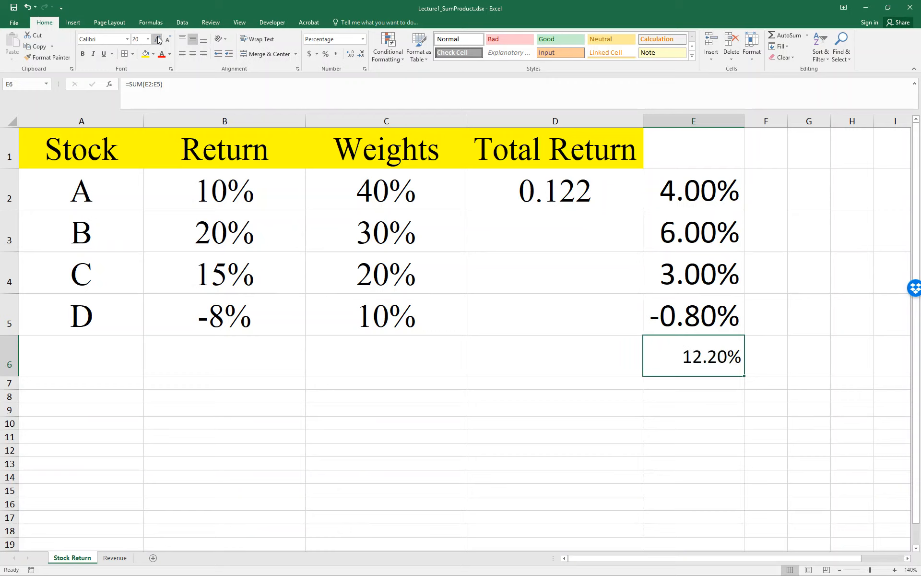
left_click(157, 39)
left_click(157, 39)
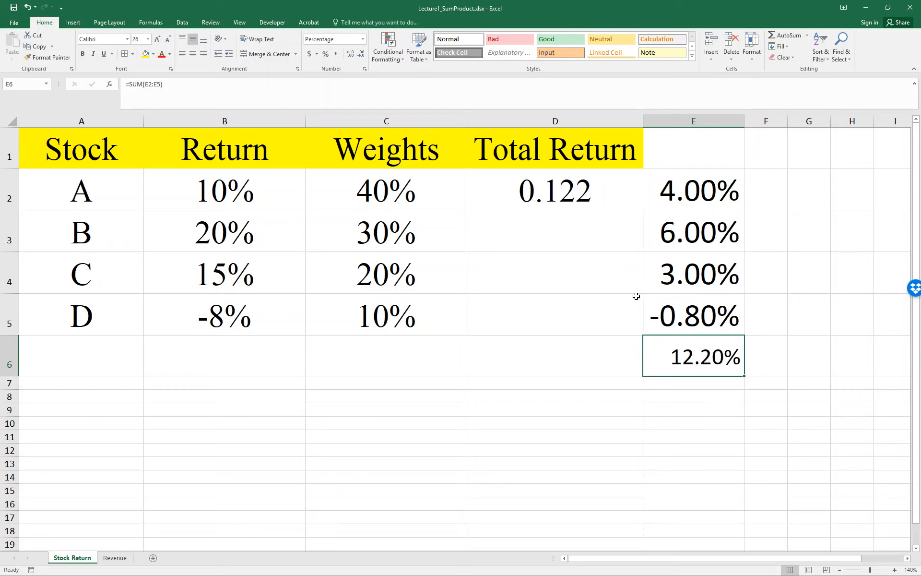
Step: Format the total return in D2 as a percentage with two decimal places
left_click(582, 189)
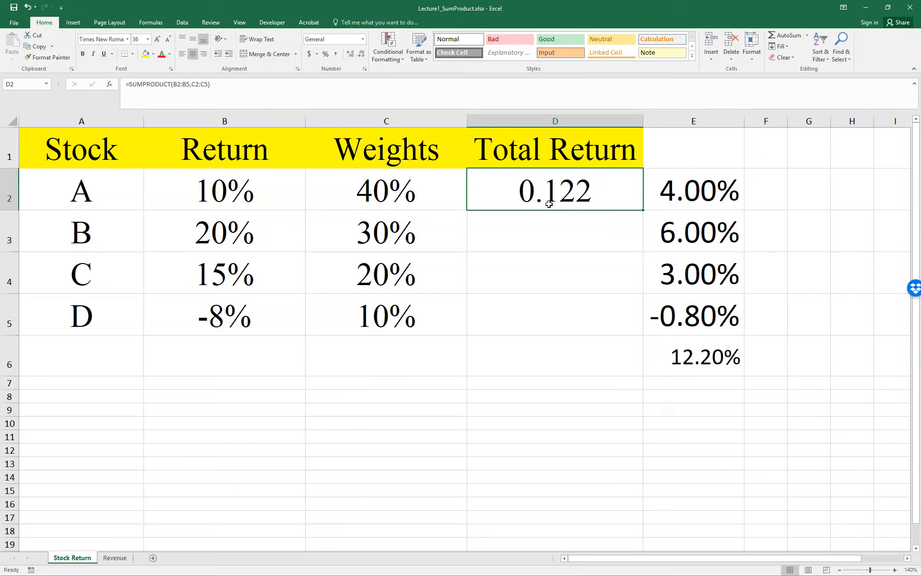
left_click(326, 54)
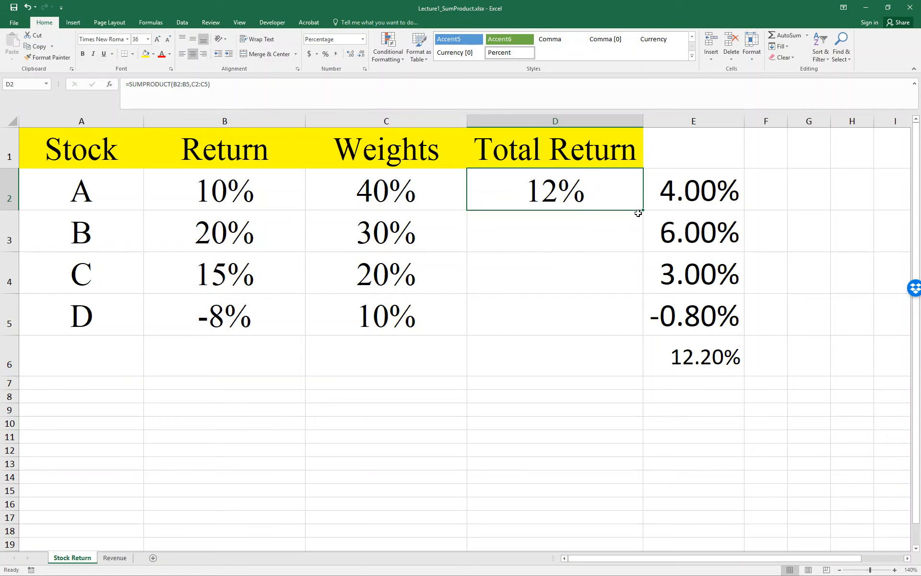
left_click(362, 58)
left_click(351, 56)
left_click(352, 57)
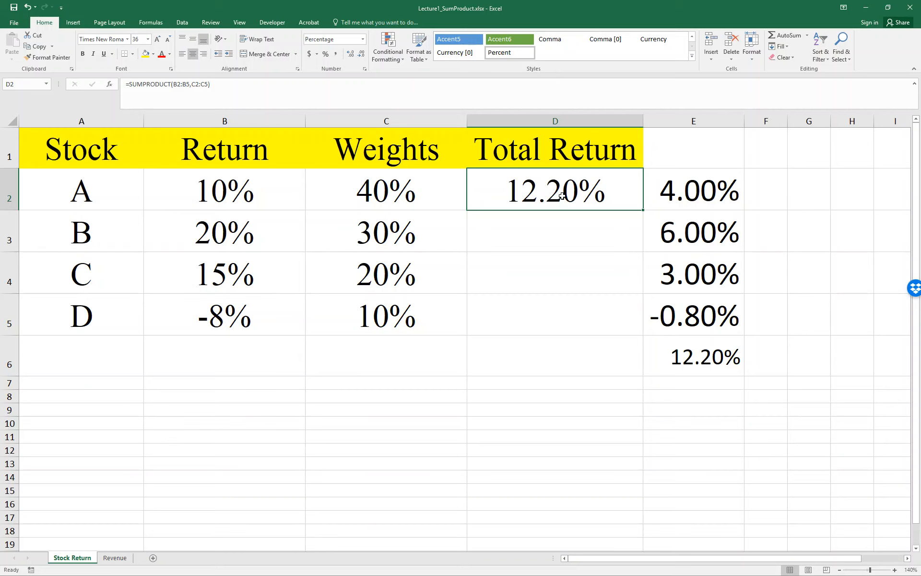
Step: Switch to the Revenue sheet and center the contents of the table A1:D6 horizontally
left_click(127, 561)
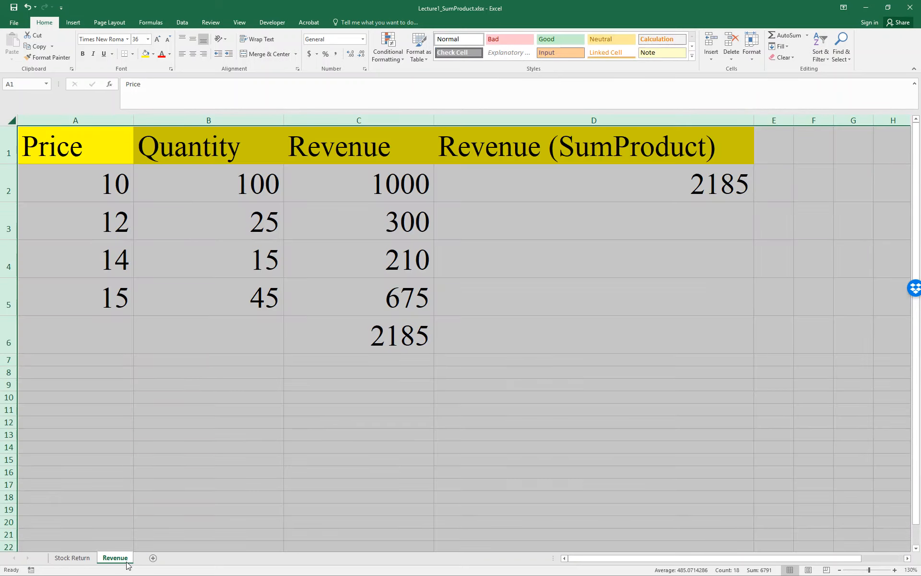
left_click(441, 308)
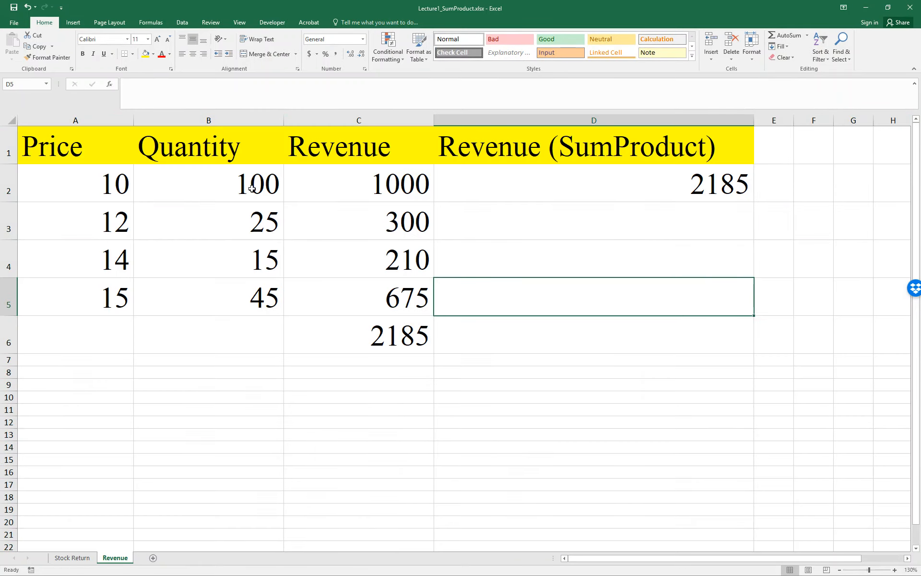
left_click_drag(102, 144, 621, 307)
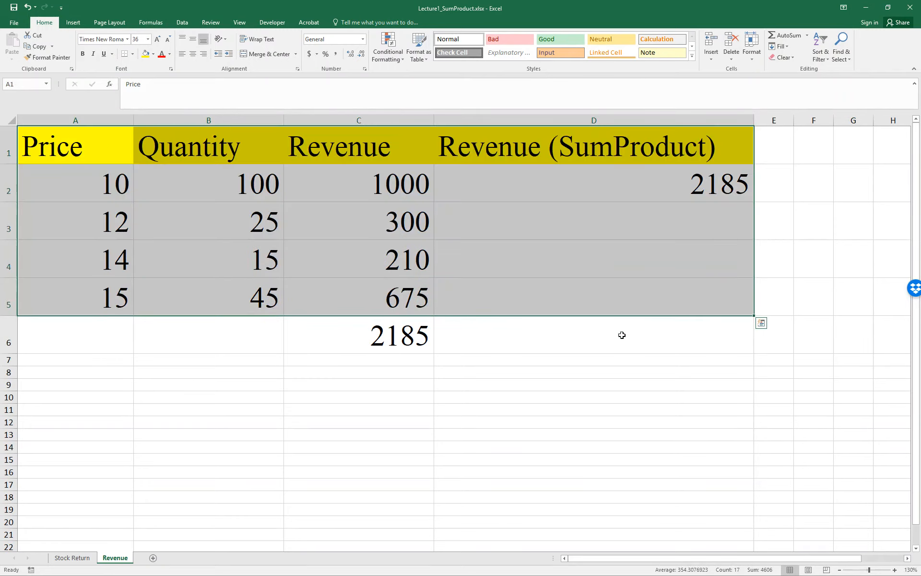
left_click(621, 319)
left_click(109, 149)
left_click_drag(109, 149, 578, 339)
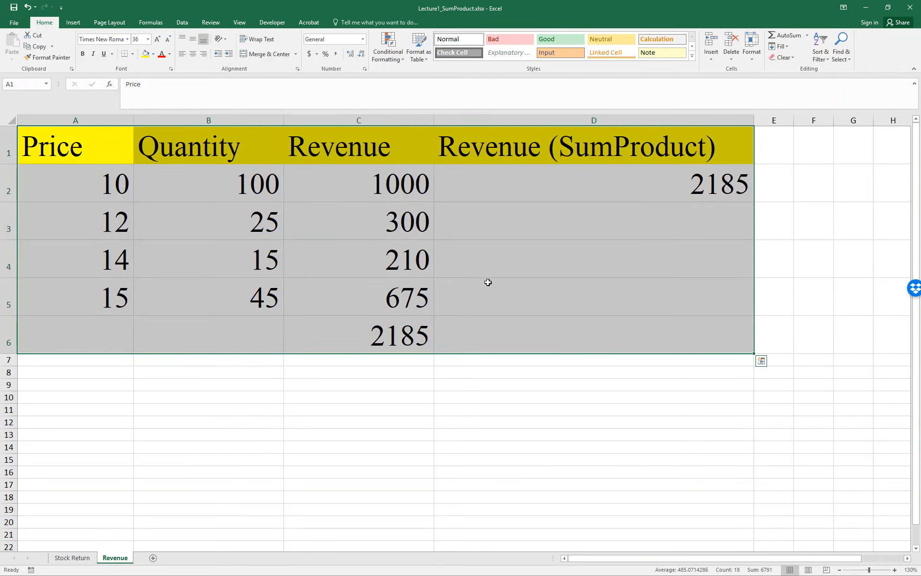
left_click(193, 59)
left_click(205, 214)
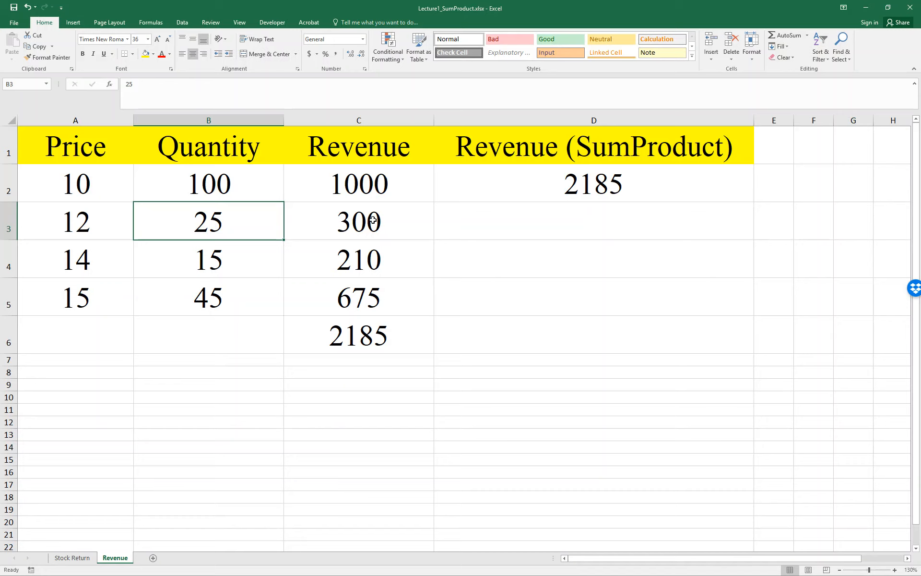
Step: Inspect the SUM formula behind the revenue total in C6 and the SUMPRODUCT formula in D2
left_click(377, 332)
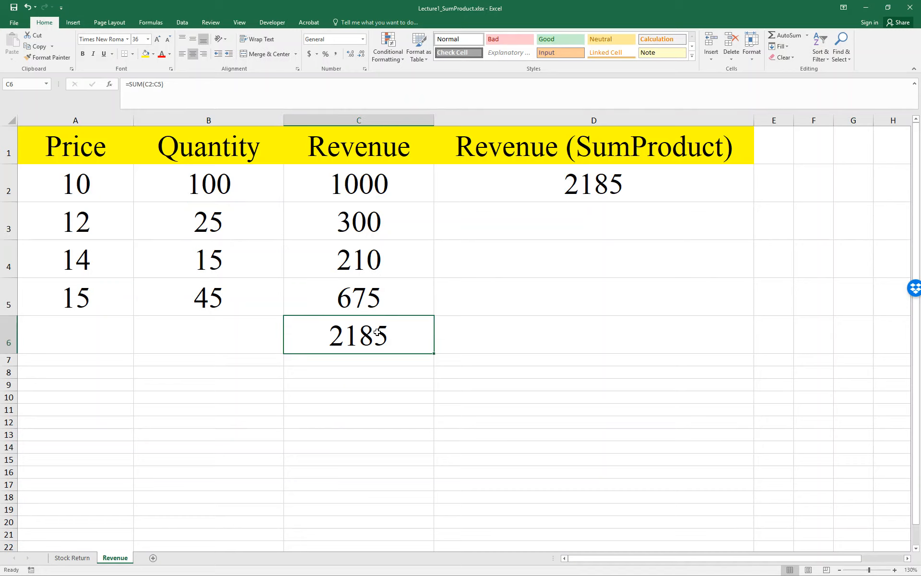
double_click(377, 332)
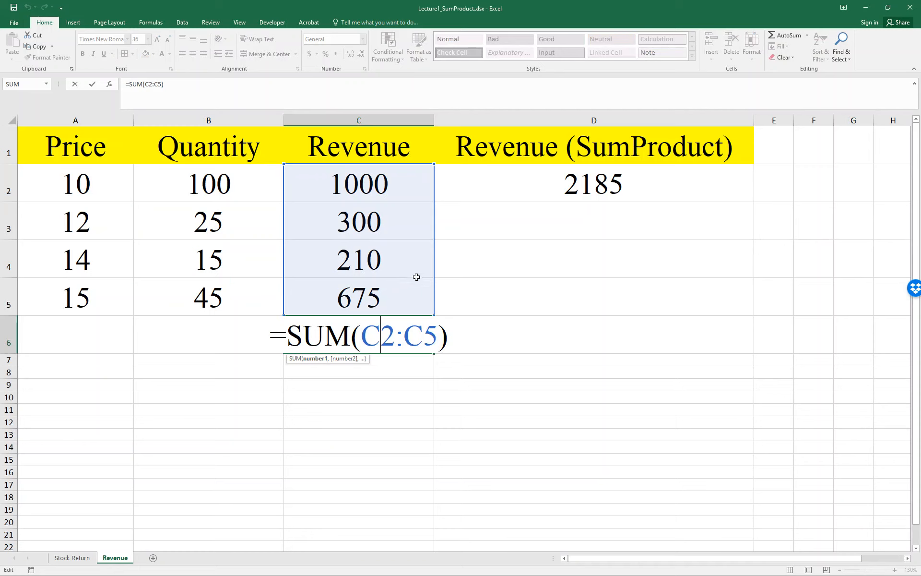
left_click(501, 269)
double_click(530, 186)
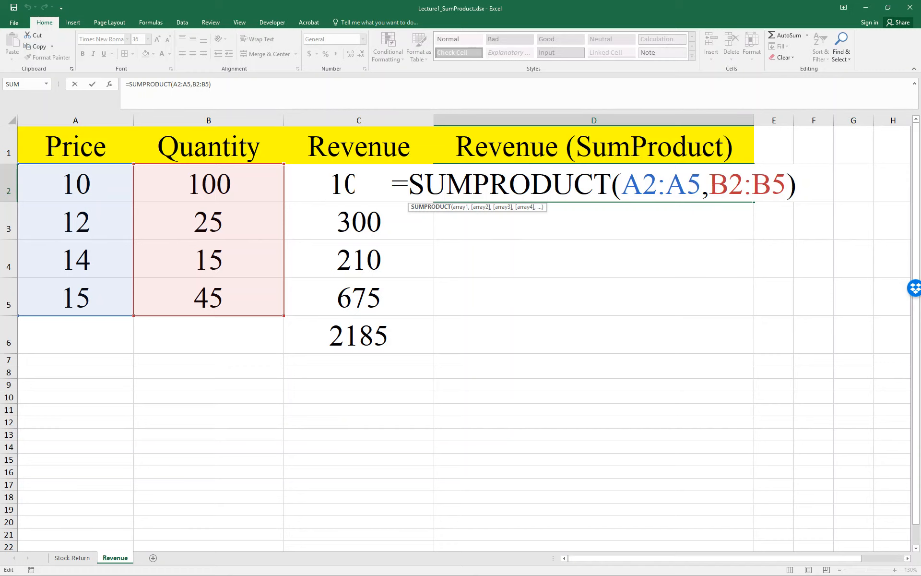
left_click(359, 259)
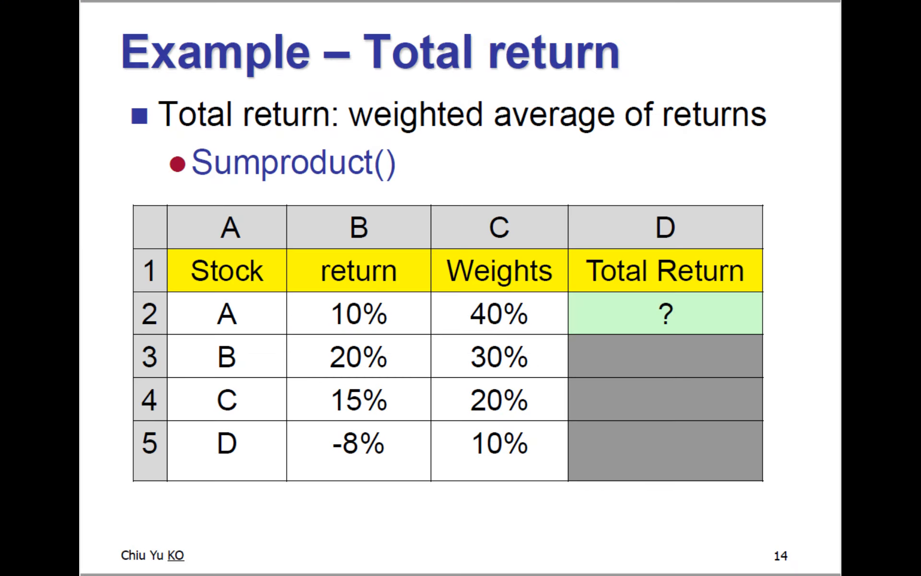
key("Right")
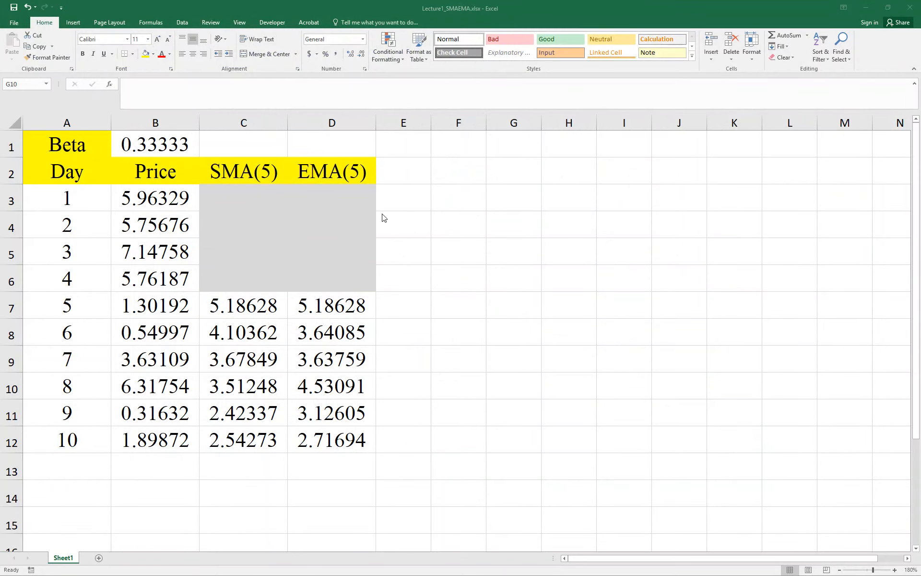
Step: Examine the Day and Price columns and the formula behind the day 1 price in B3
left_click(895, 569)
left_click(896, 570)
left_click(895, 570)
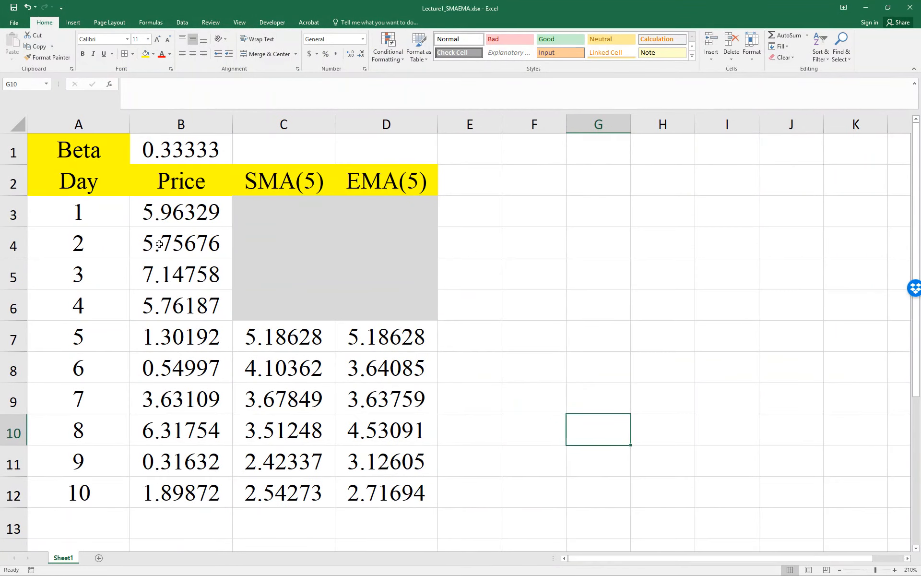
left_click(74, 180)
left_click_drag(75, 180, 249, 454)
left_click(216, 287)
left_click(210, 214)
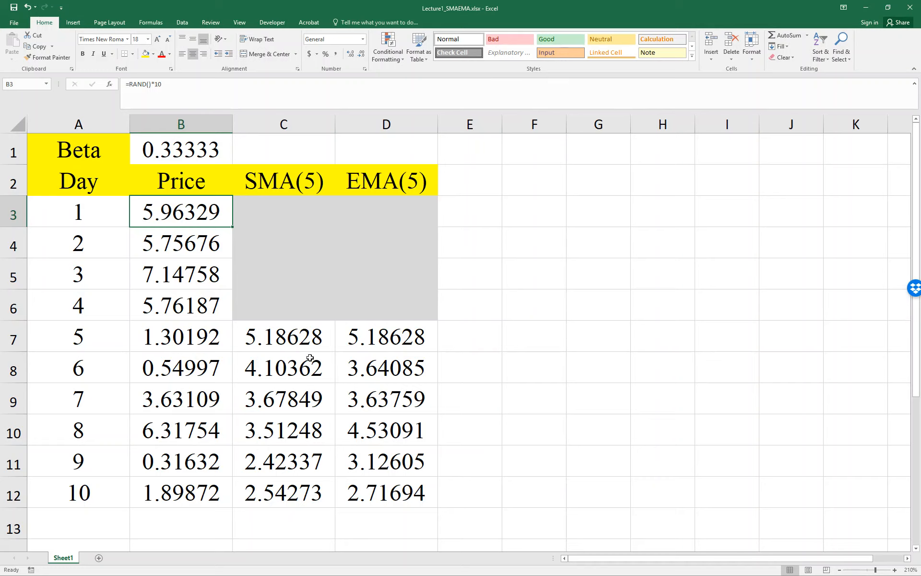
Step: Calculate the five-day simple moving average in C7 with an AVERAGE formula over B3:B7
left_click(307, 342)
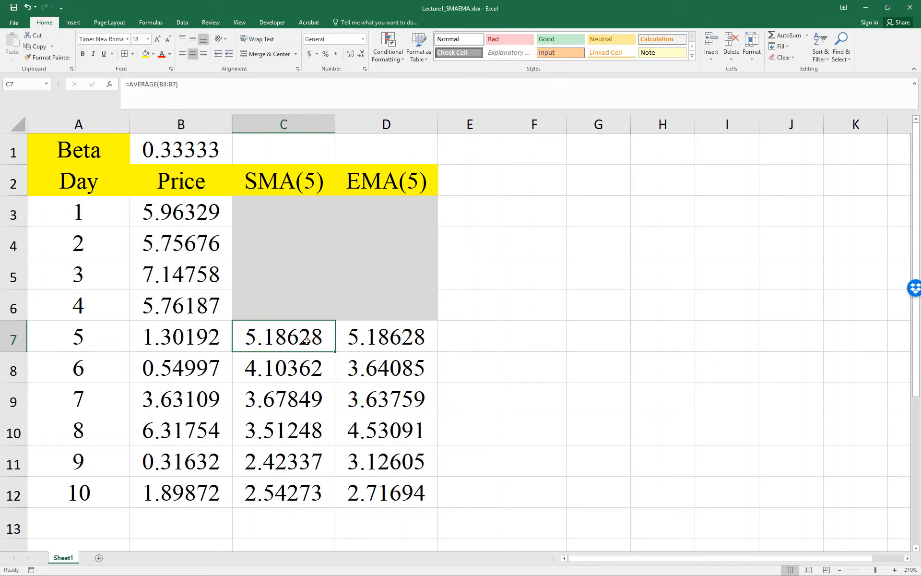
type("=Avera")
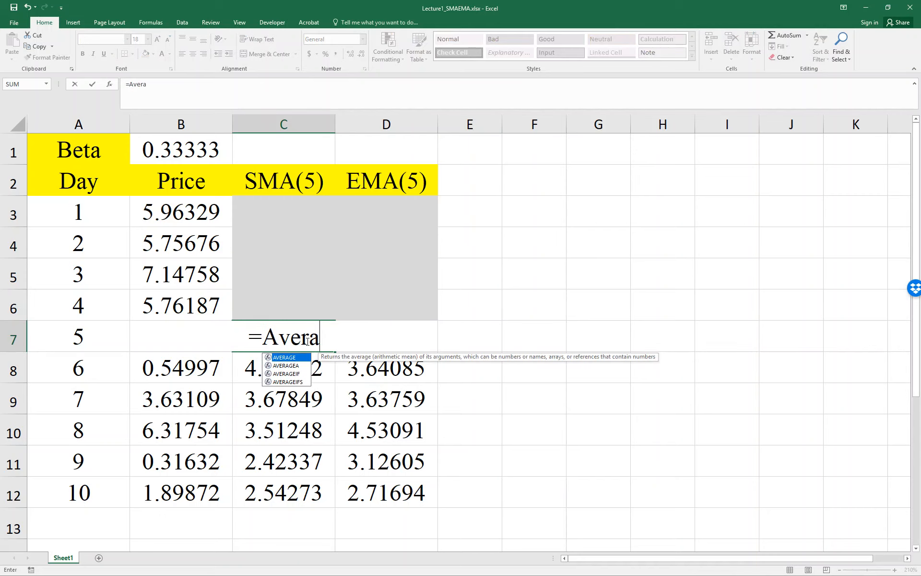
key("Tab")
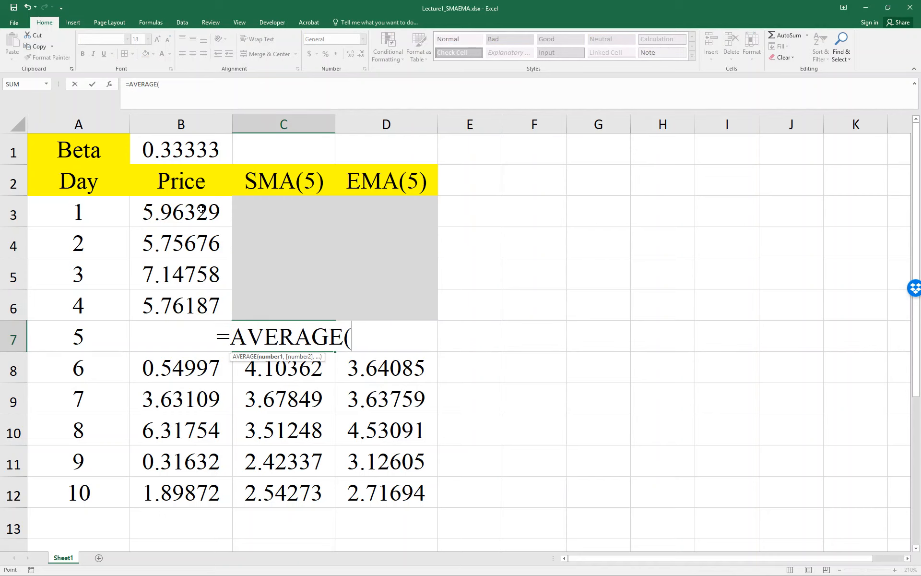
left_click_drag(203, 199, 208, 342)
type(")")
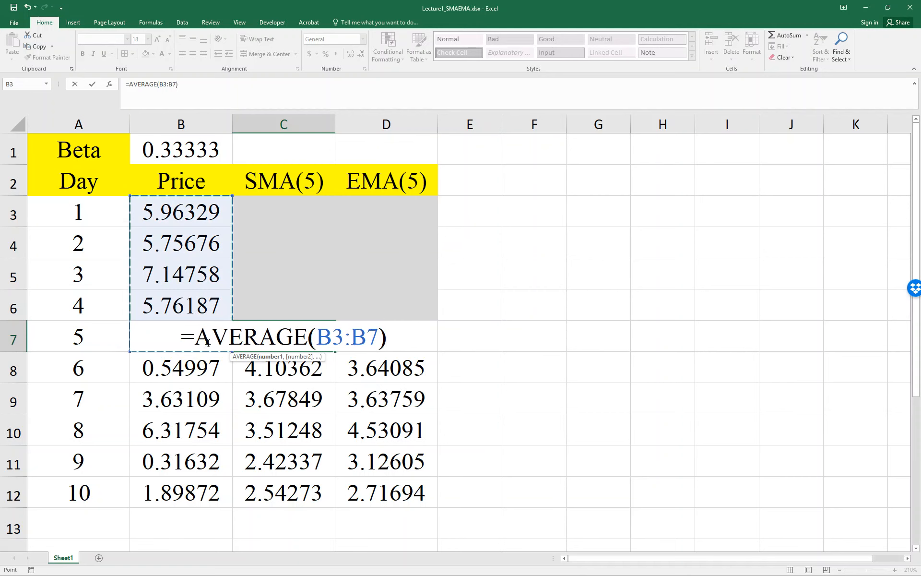
key("Return")
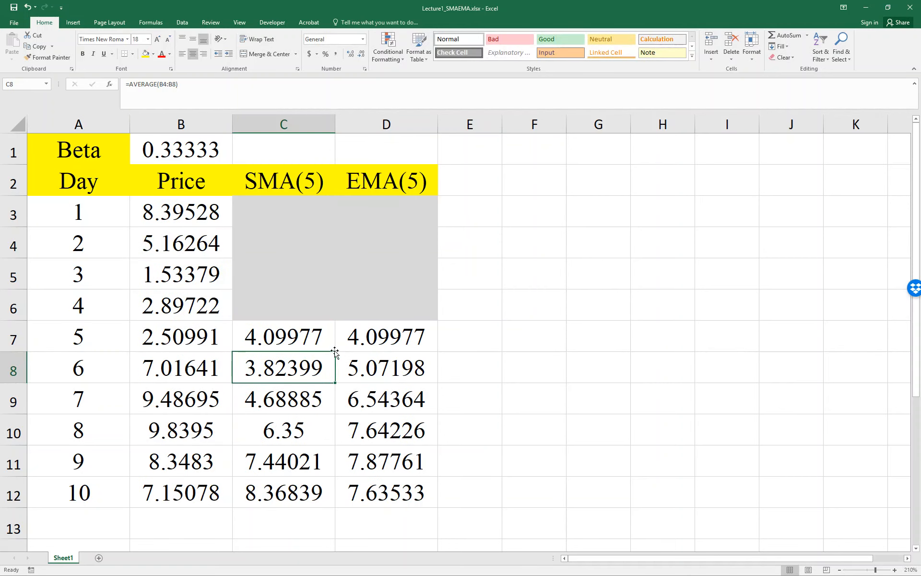
Step: Clear the old SMA(5) cells C8:C12 and fill the average formula from C7 down through C12
key("Up")
left_click_drag(323, 364, 315, 485)
key("Delete")
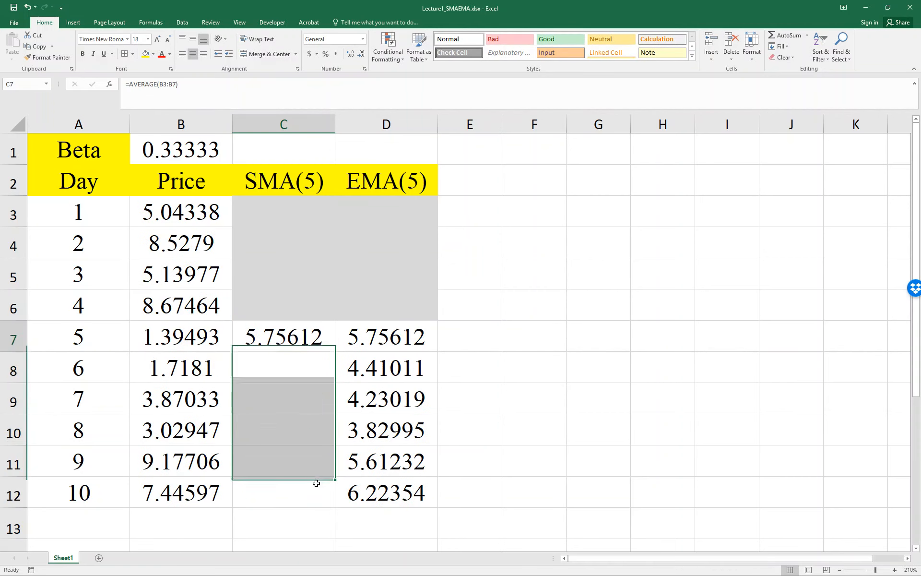
key("Up")
left_click_drag(334, 352, 338, 497)
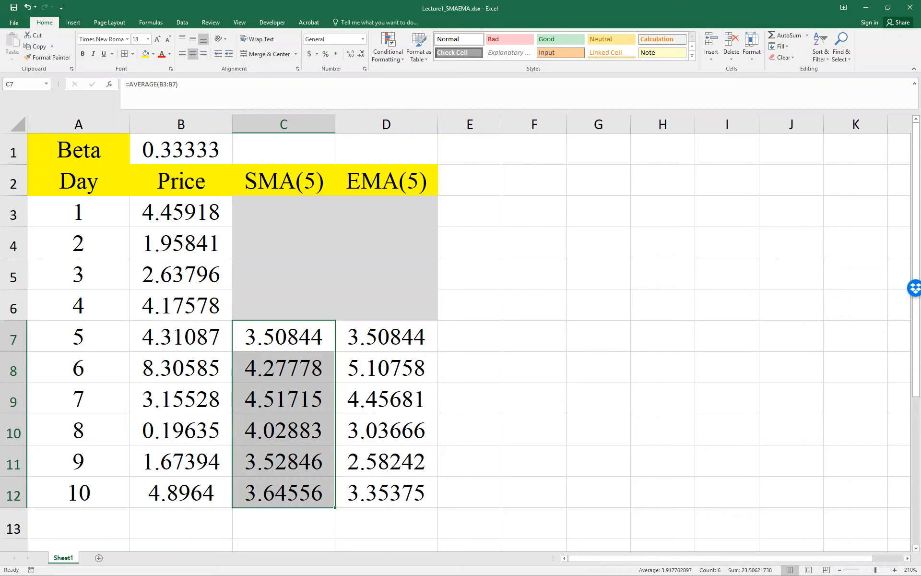
Step: Inspect the ranges averaged by the SMA(5) formulas in C8, C9 and C10 without changing them
left_click(280, 366)
double_click(280, 366)
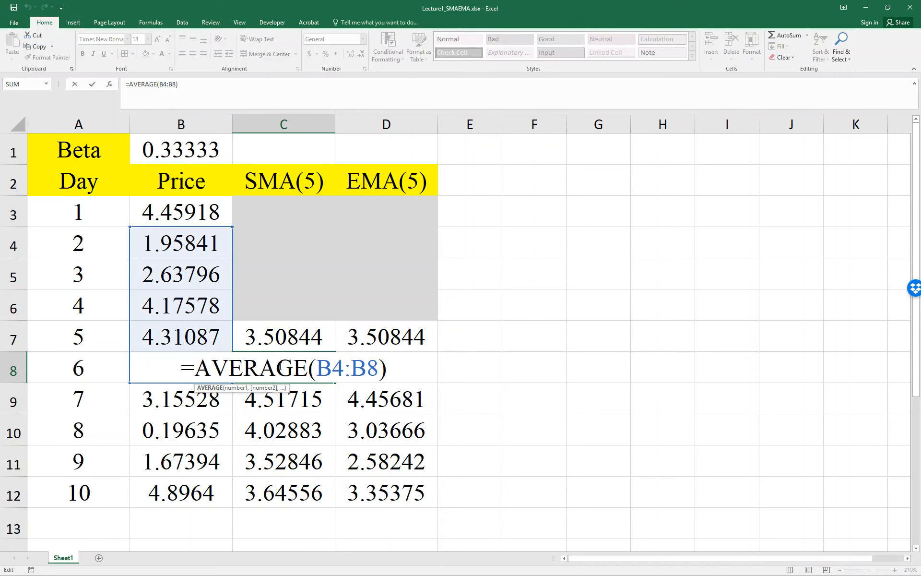
key("Escape")
double_click(291, 401)
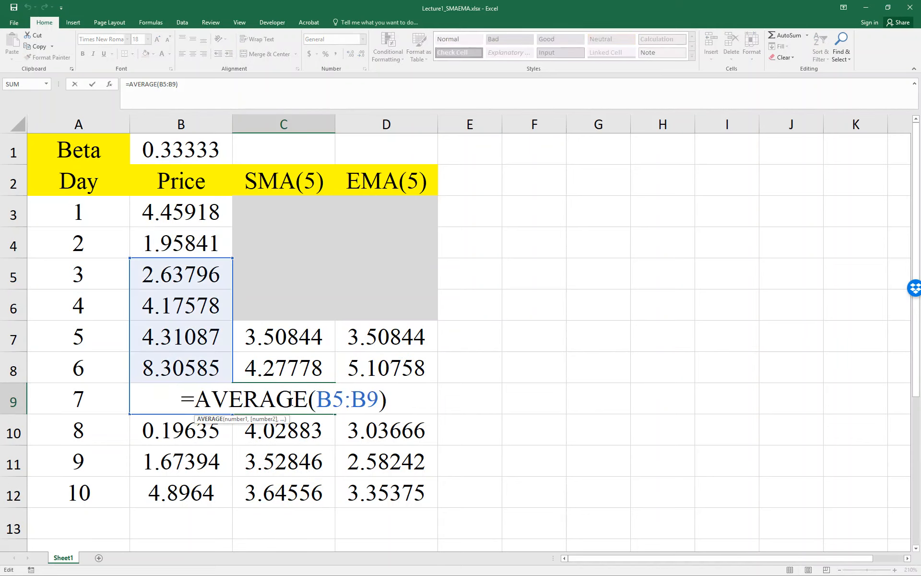
key("Escape")
double_click(293, 428)
key("Escape")
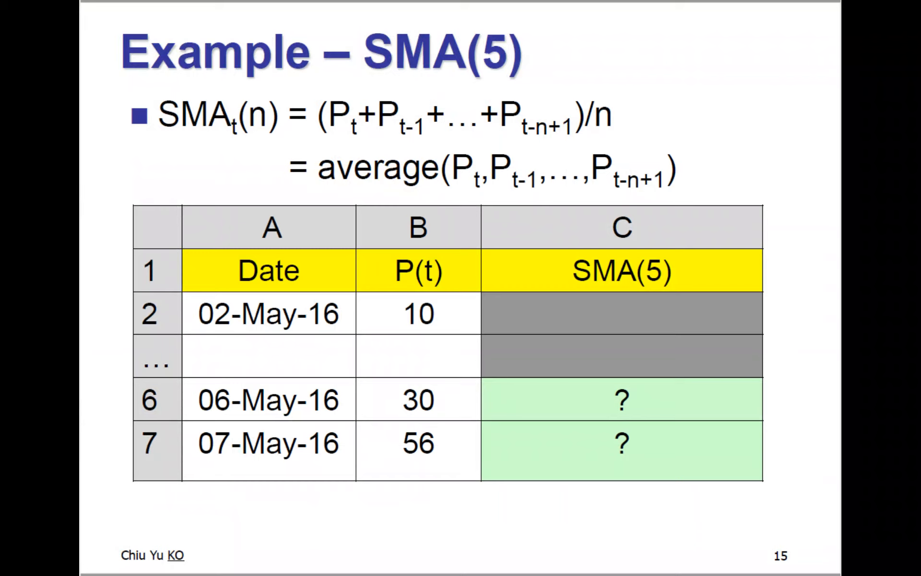
key("Right")
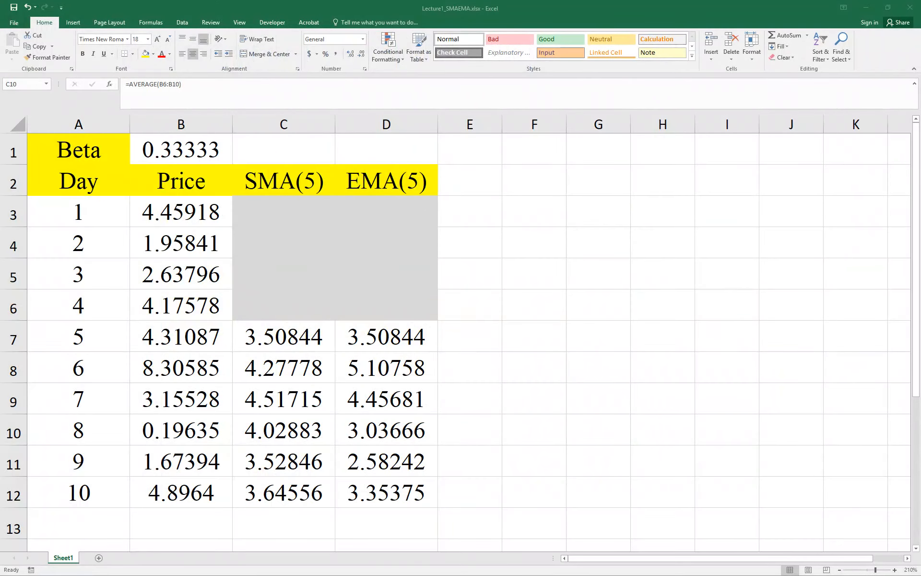
Step: Inspect the Beta formula in B1 and the first EMA(5) formulas in D7 and D8, leaving B1 selected
left_click(178, 154)
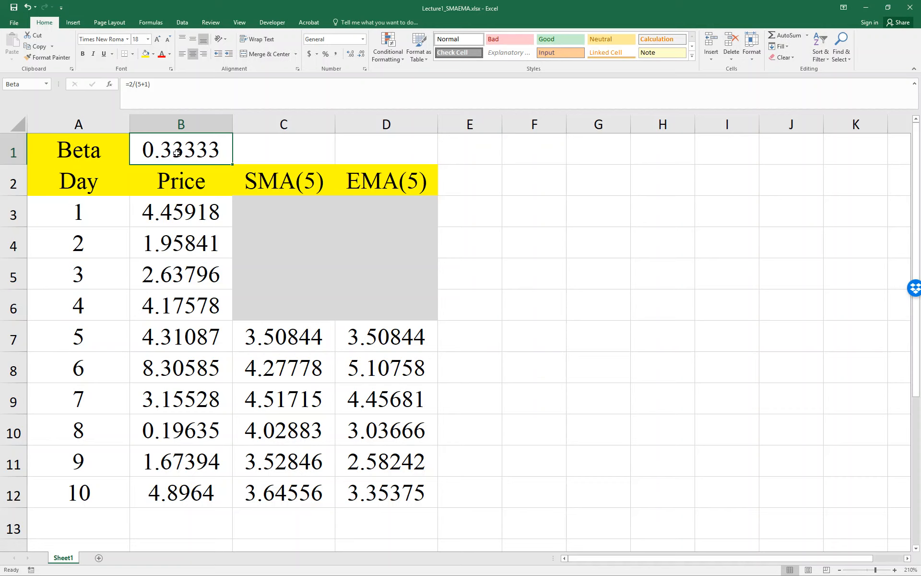
double_click(178, 154)
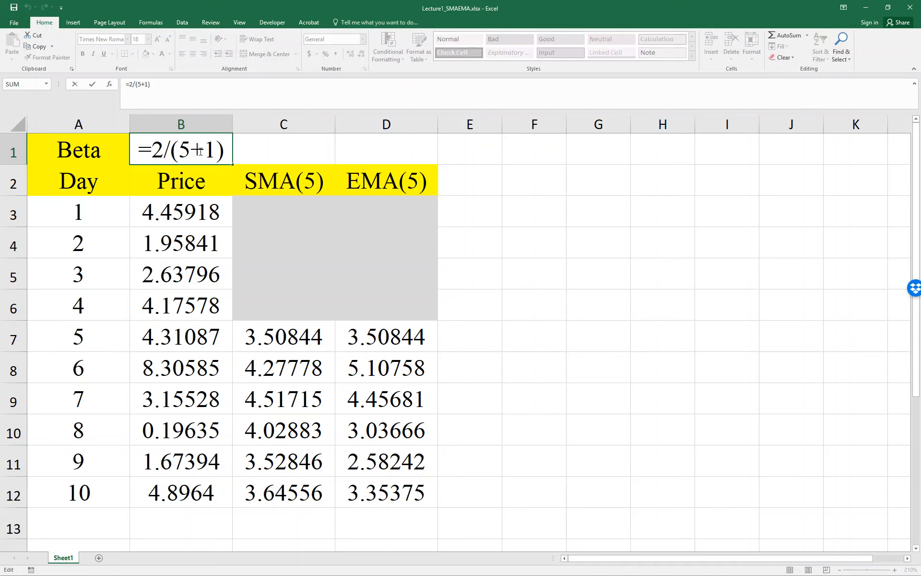
left_click(249, 156)
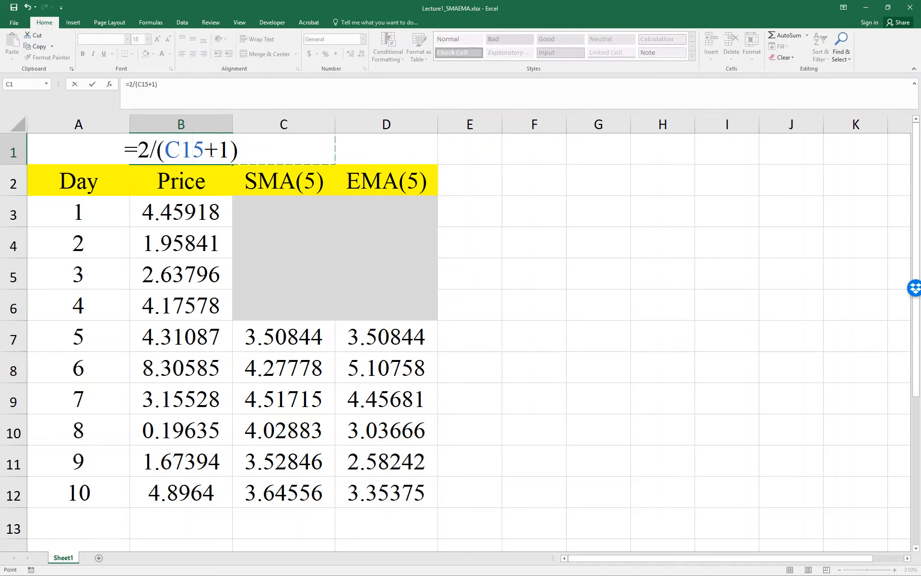
key("Escape")
left_click(393, 346)
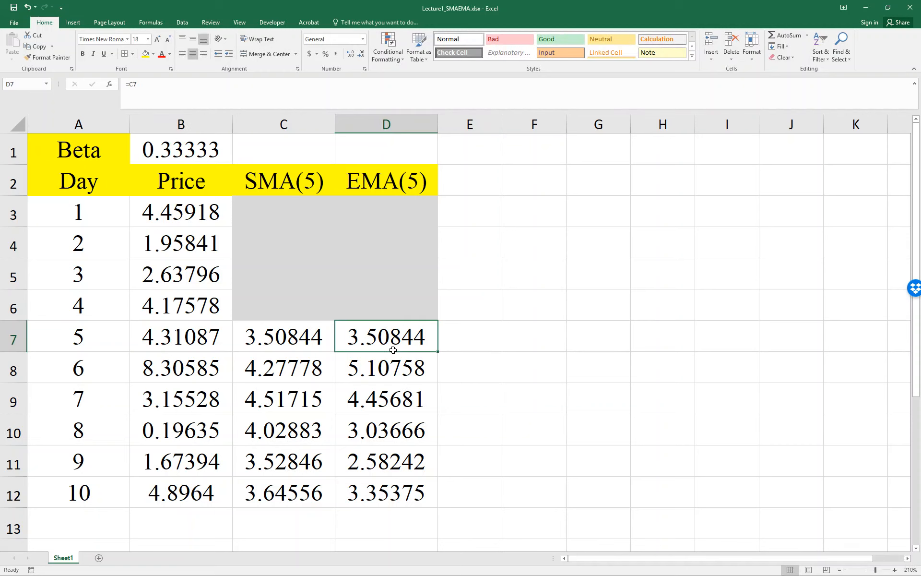
key("Down")
left_click(386, 344)
left_click(206, 151)
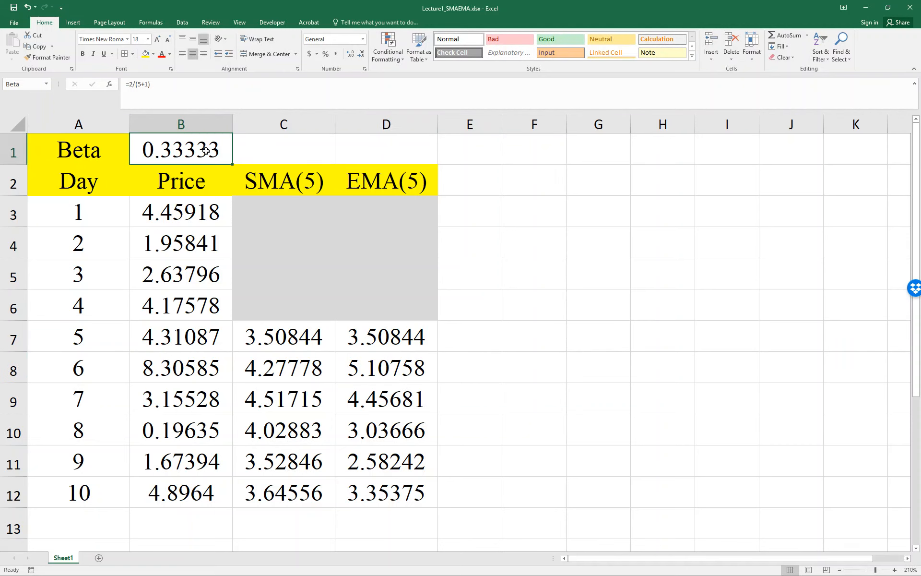
left_click(181, 23)
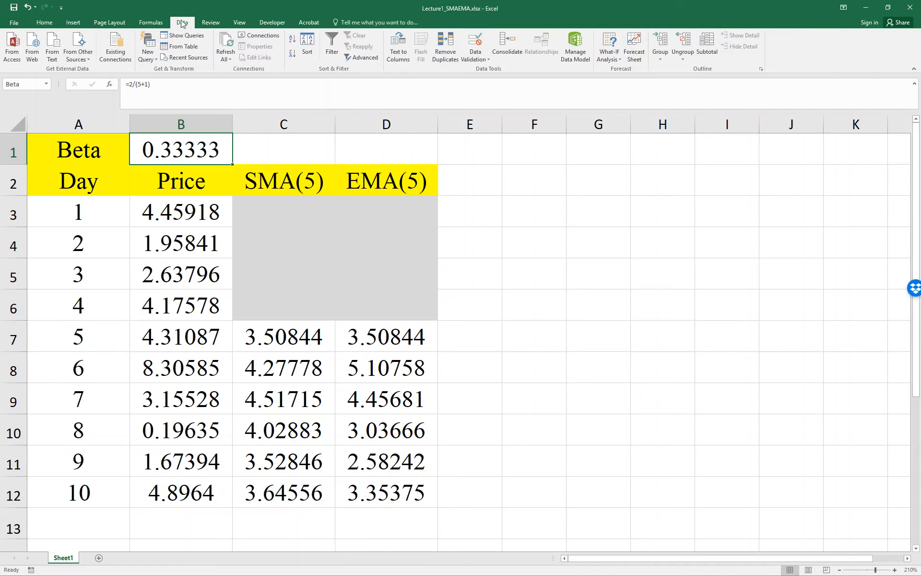
left_click(144, 24)
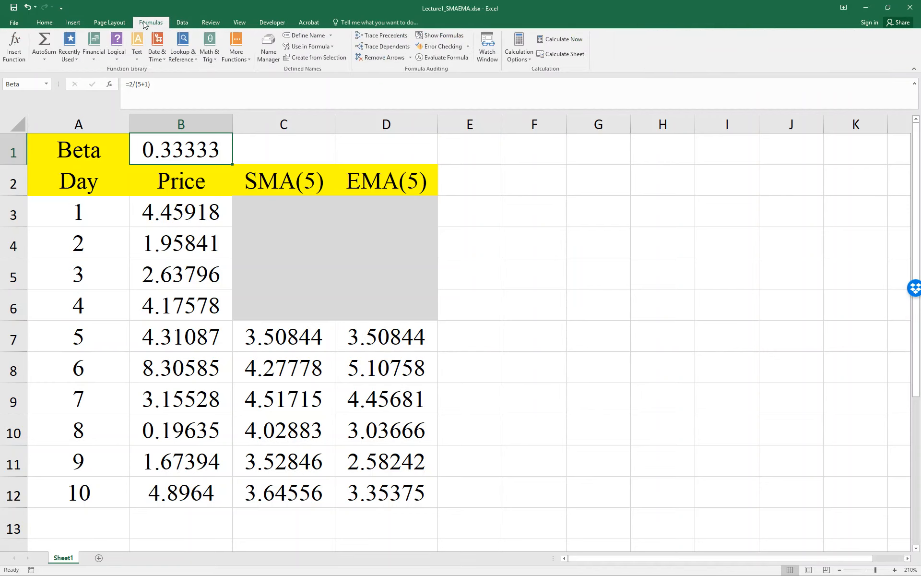
left_click(291, 38)
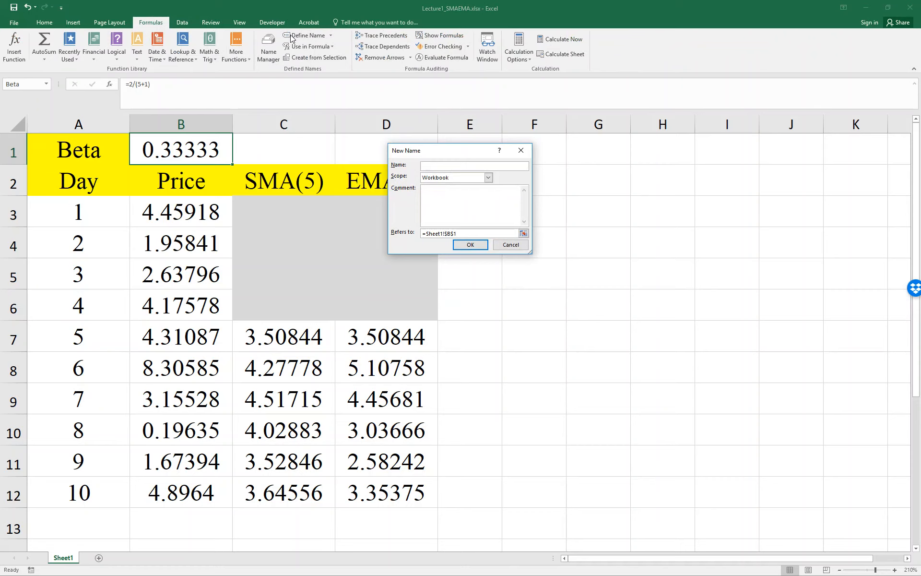
left_click(510, 245)
Step: Delete the defined name Beta and define it again for cell B1 with workbook scope
left_click(269, 48)
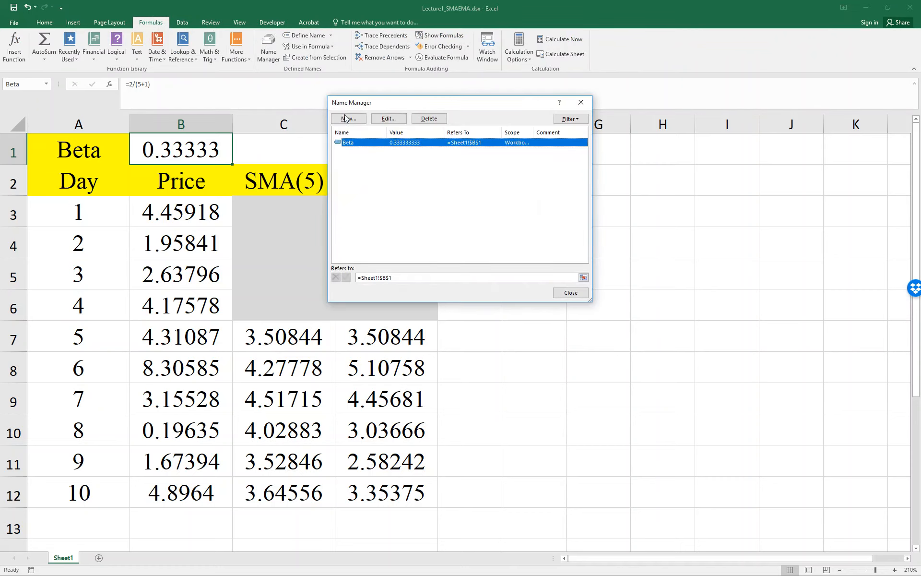
left_click(429, 118)
left_click(459, 320)
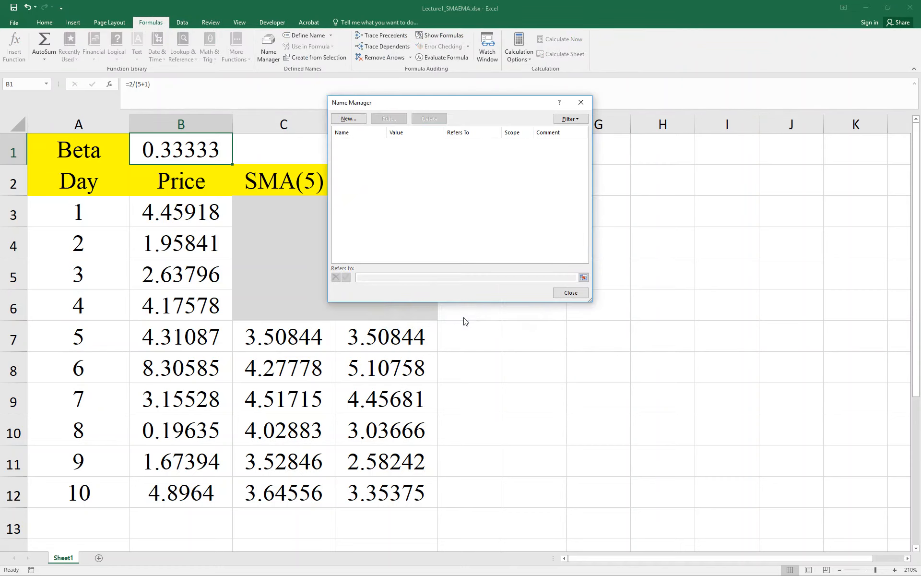
left_click(568, 293)
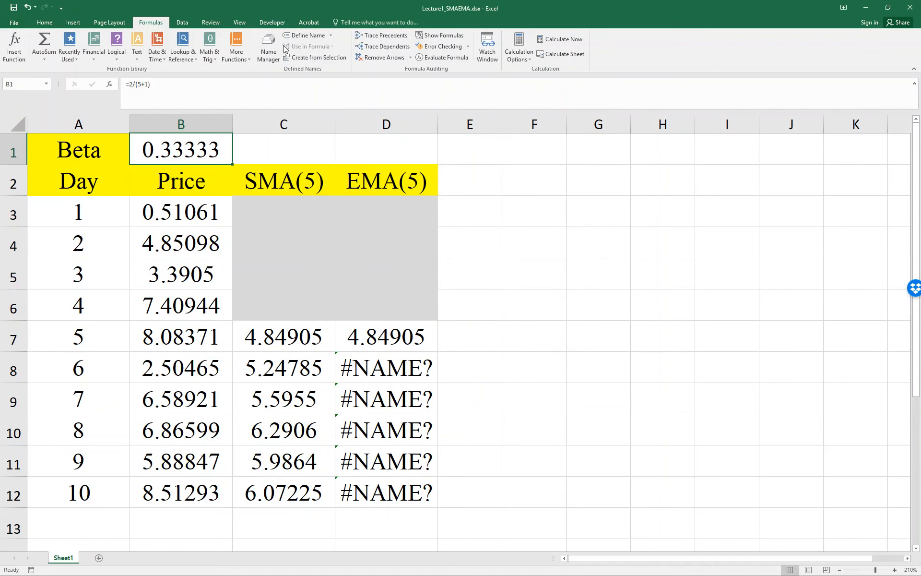
left_click(296, 36)
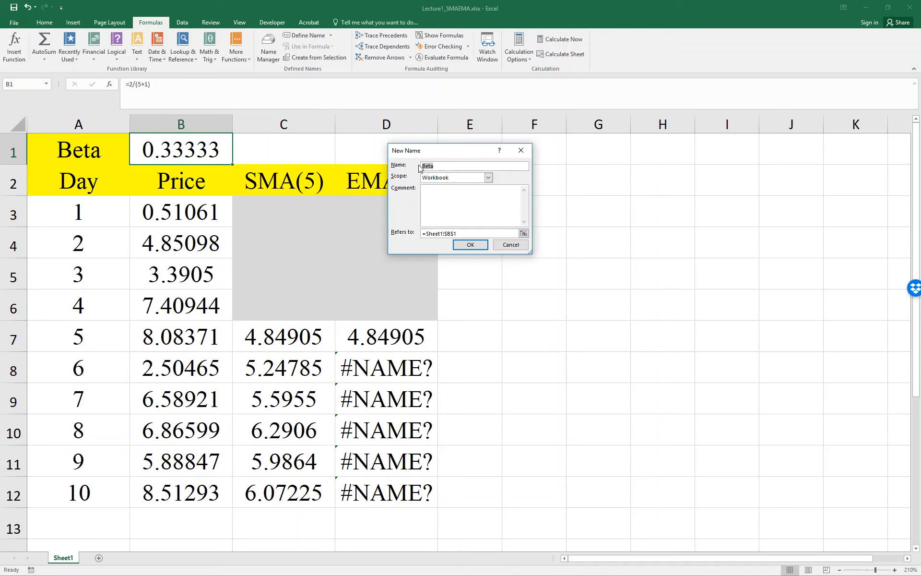
left_click(470, 245)
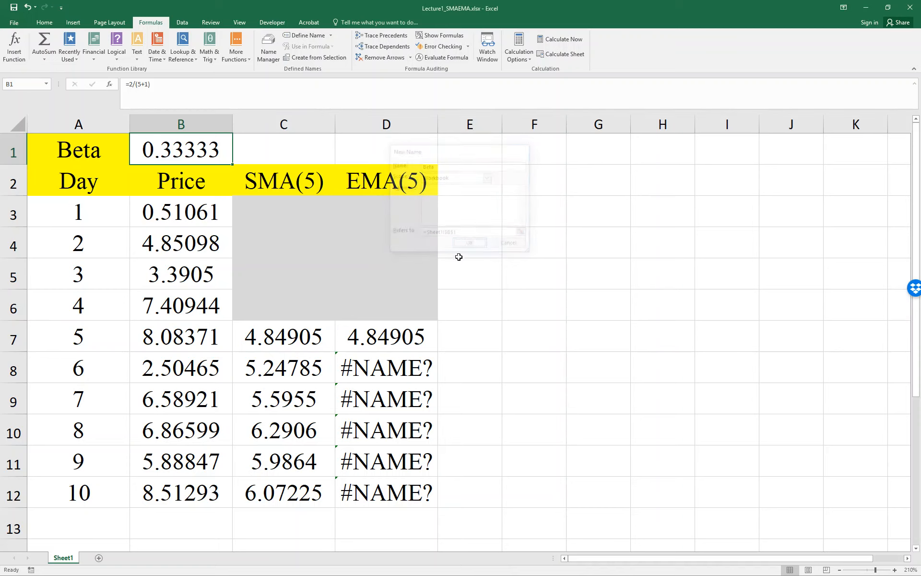
Step: Clear the EMA(5) formulas in D7:D12
left_click_drag(408, 354, 389, 498)
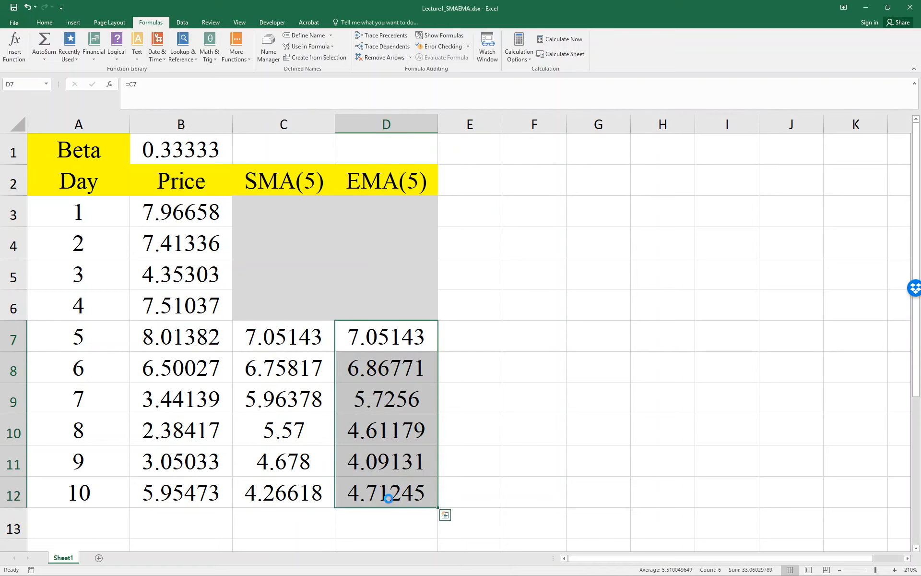
key("Delete")
key("Up")
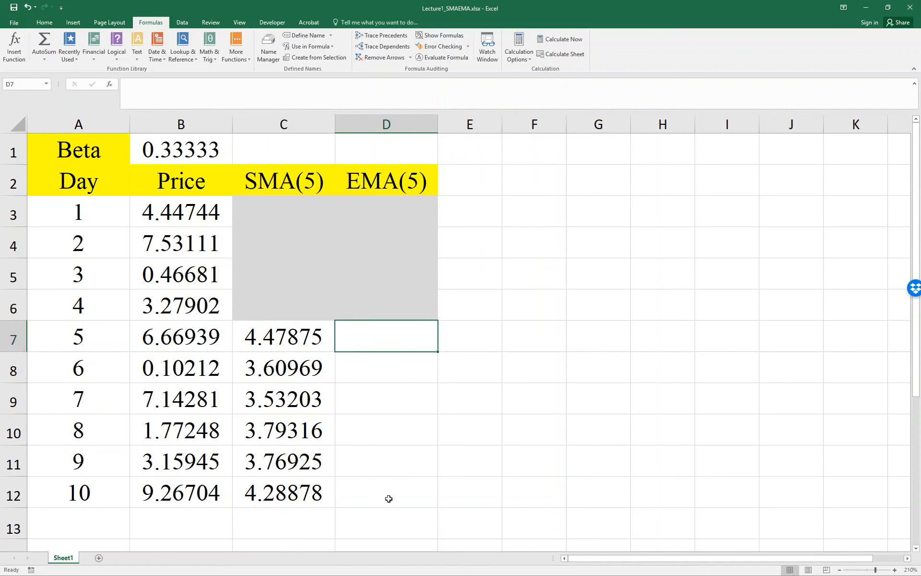
Step: Enter the starting EMA(5) value in D7 as the average of the first five prices, =Average(B3:B7)
type("=")
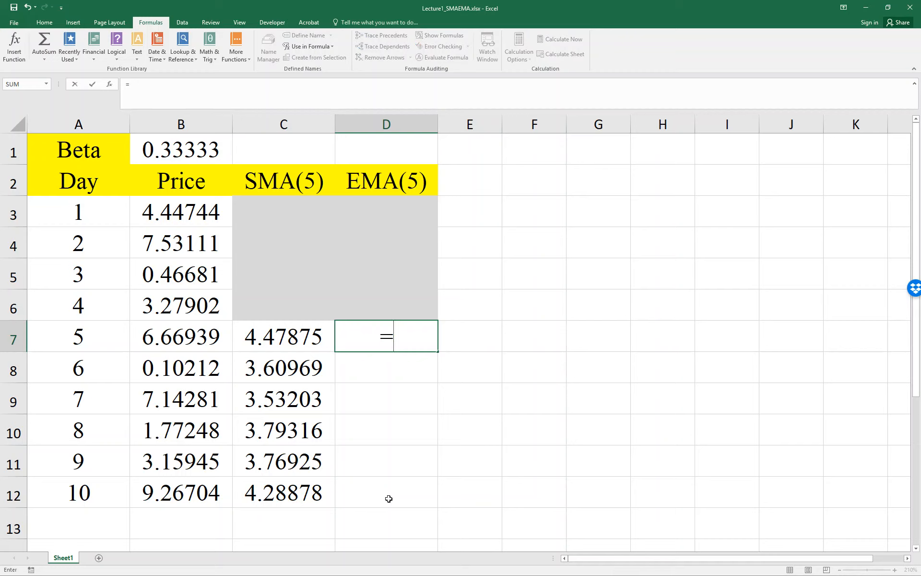
type("Avr")
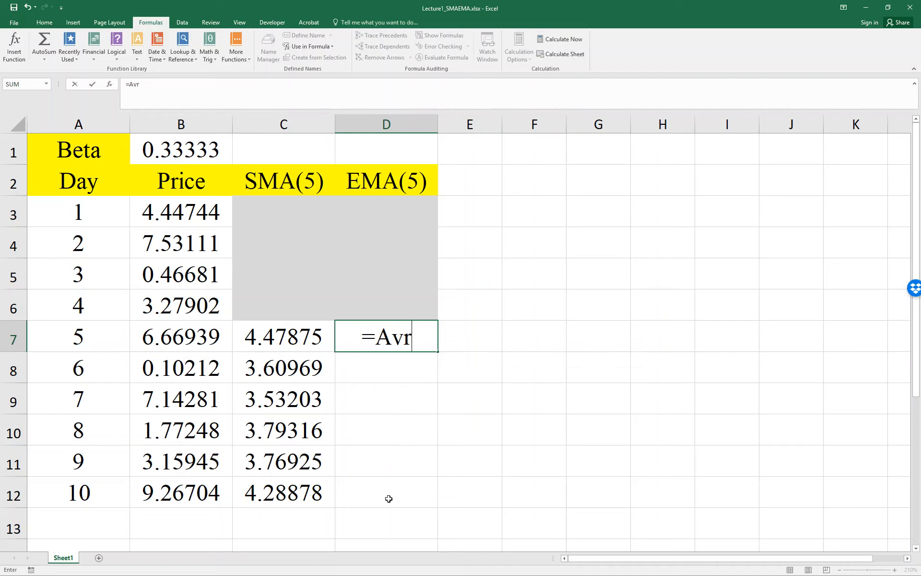
key("BackSpace")
type("erage(")
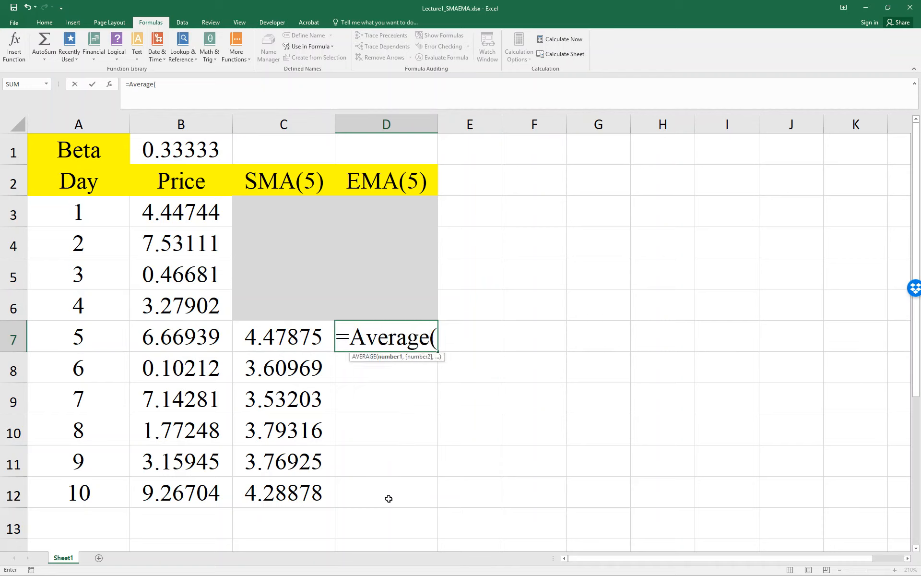
mouse_move(194, 332)
left_mouse_down()
mouse_move(190, 215)
mouse_move(197, 332)
left_mouse_up()
left_click(190, 218)
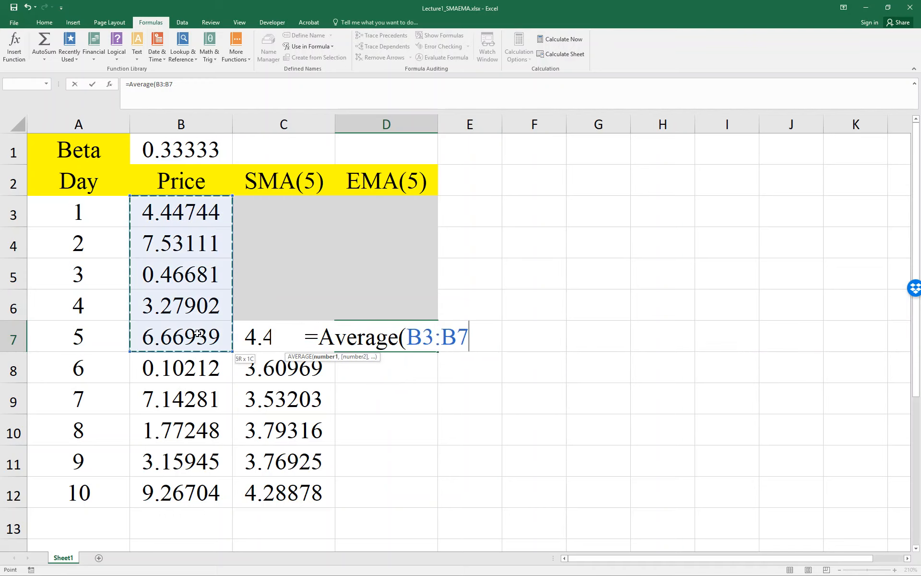
type(")")
key("Return")
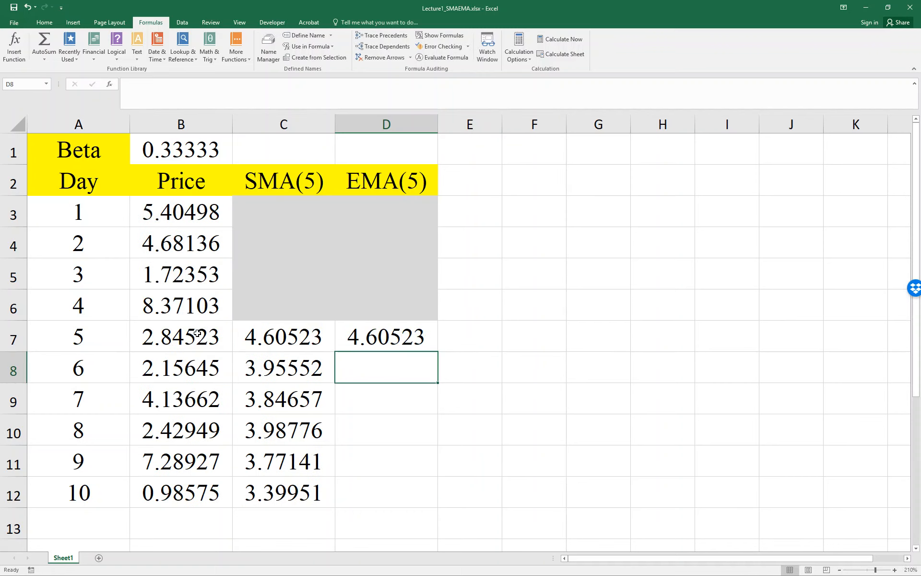
Step: Enter the recursive EMA formula =Beta*B8+(1-Beta)*D7 in D8 for day 6
type("=")
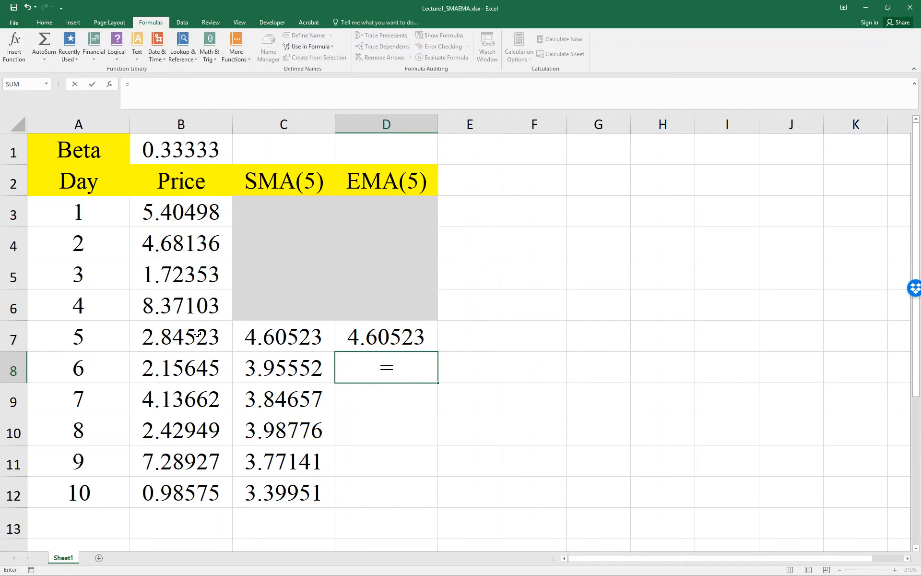
type("Beta")
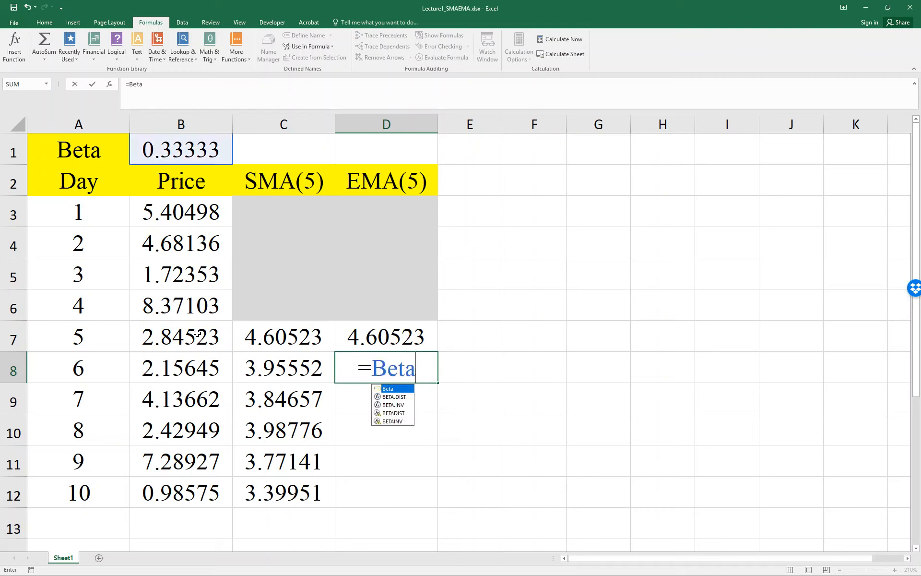
type("*")
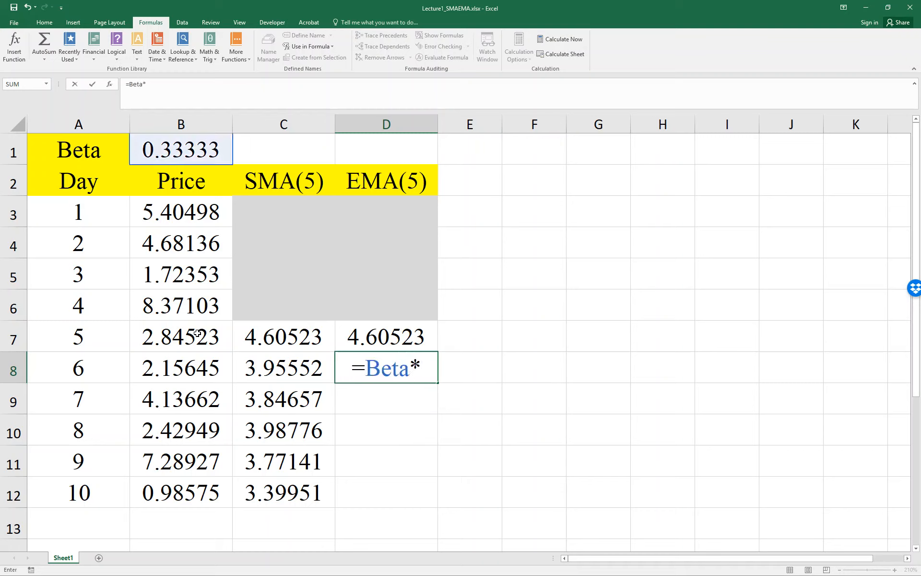
key("Left")
key("Left")
key("Left")
key("Right")
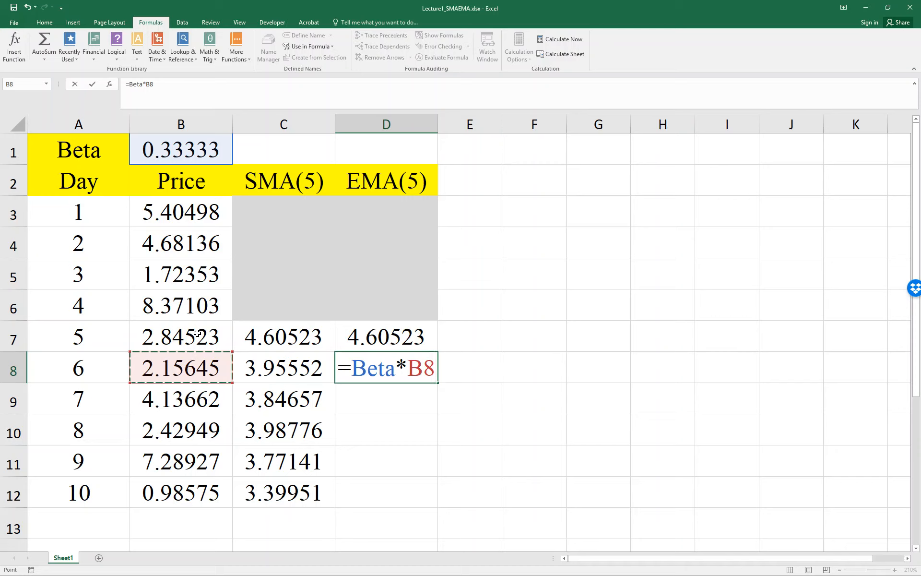
type("+(1")
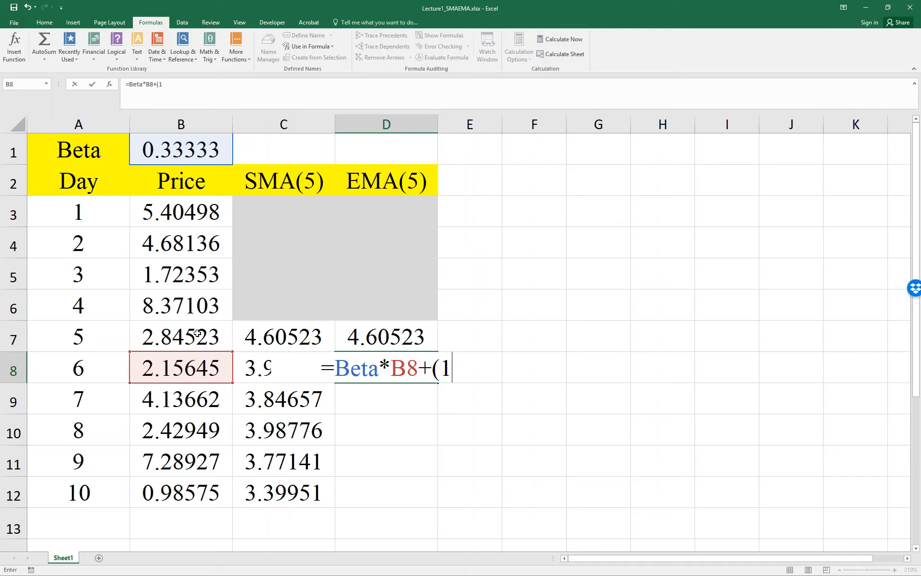
type("-Beta)")
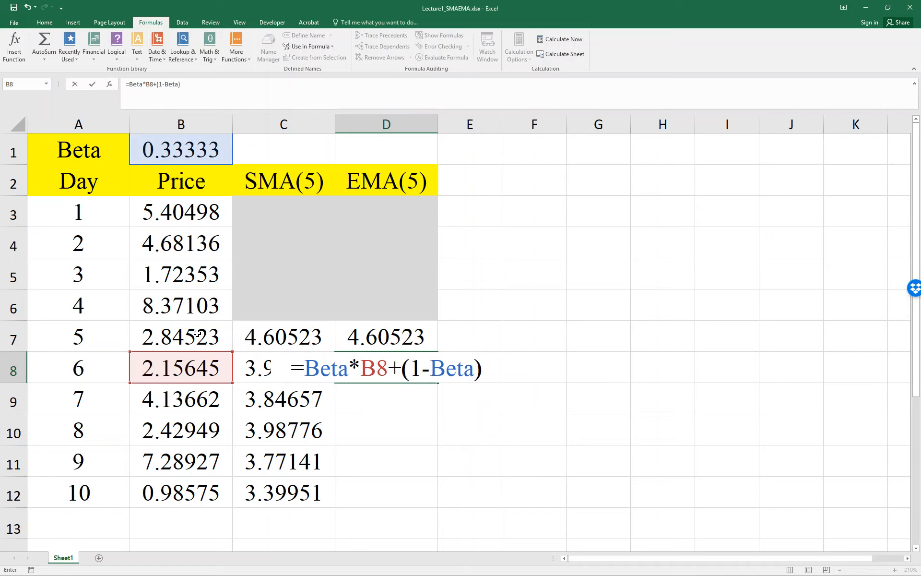
type("*")
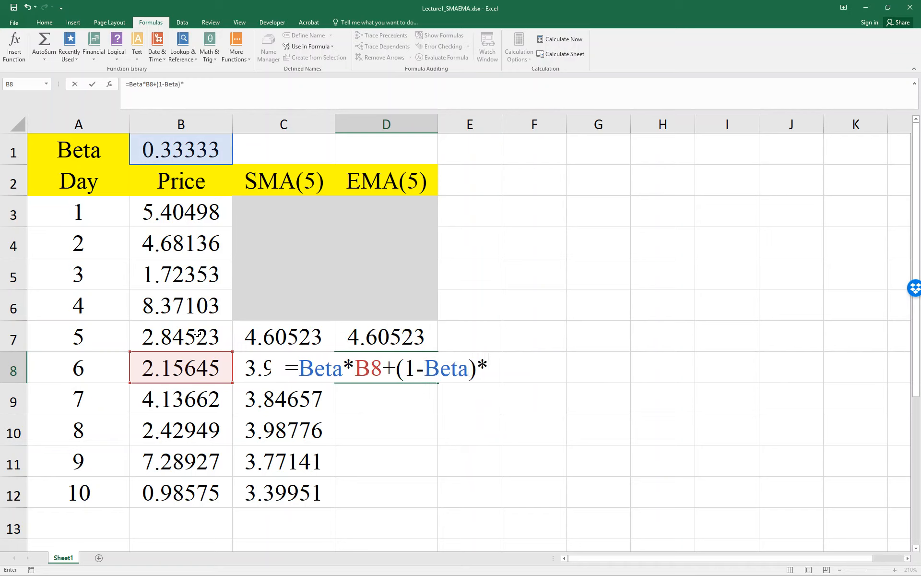
key("Up")
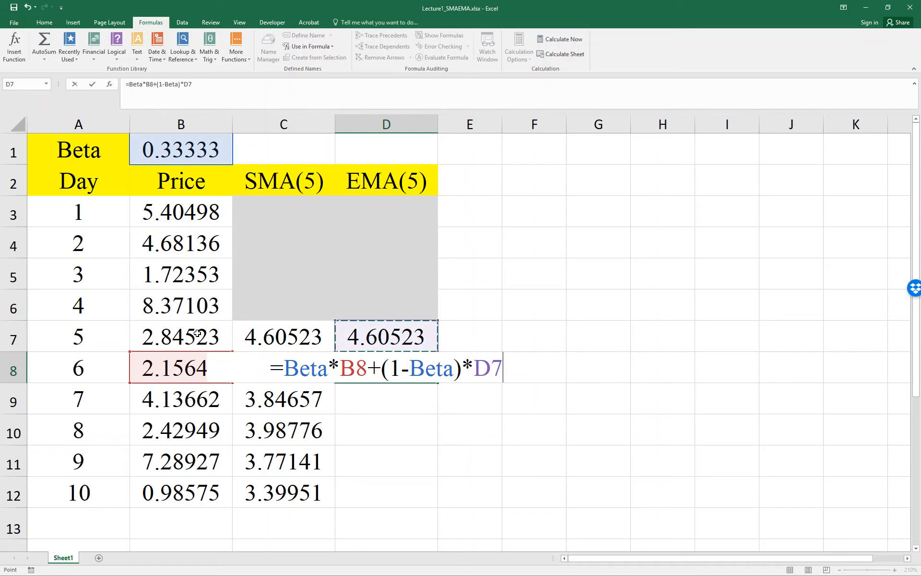
key("Return")
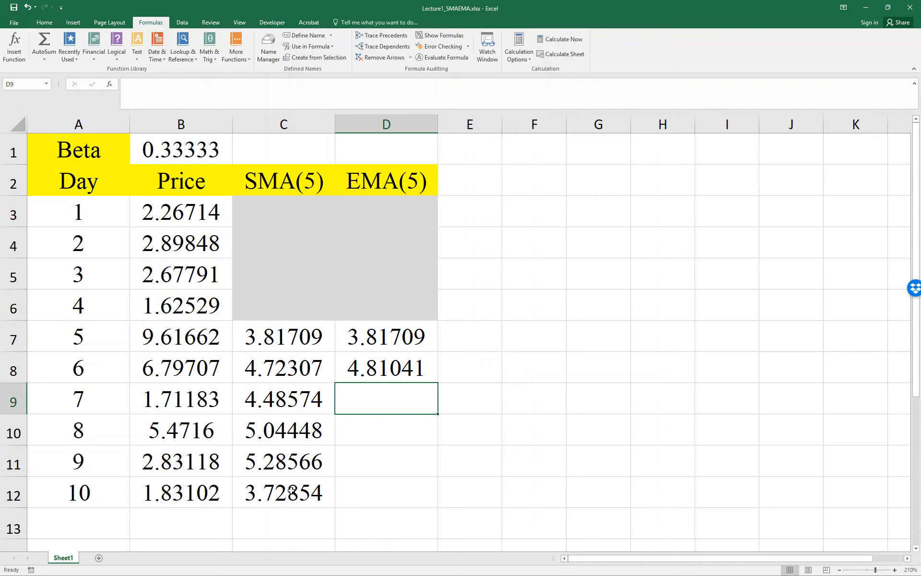
Step: Fill the EMA(5) formula from D8 down through D12
left_click(434, 372)
left_click_drag(438, 382, 438, 507)
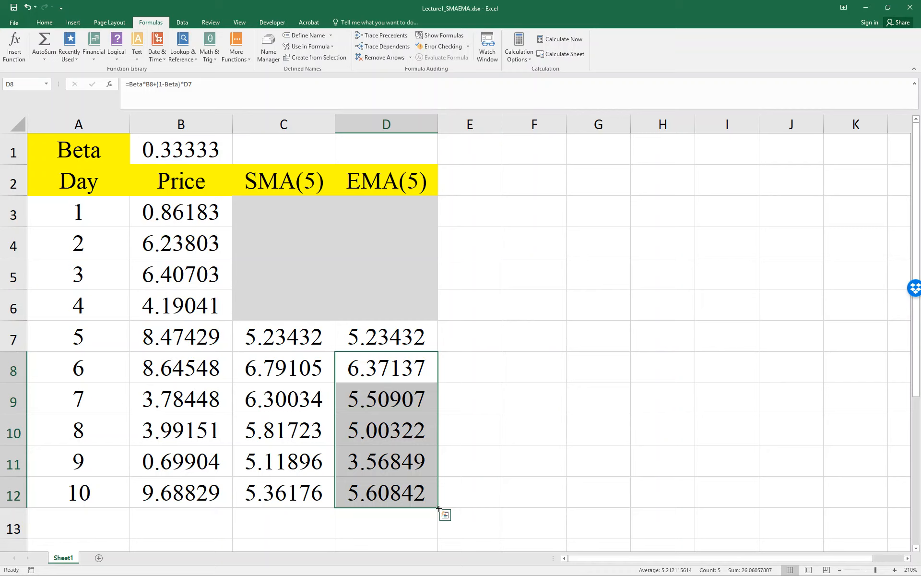